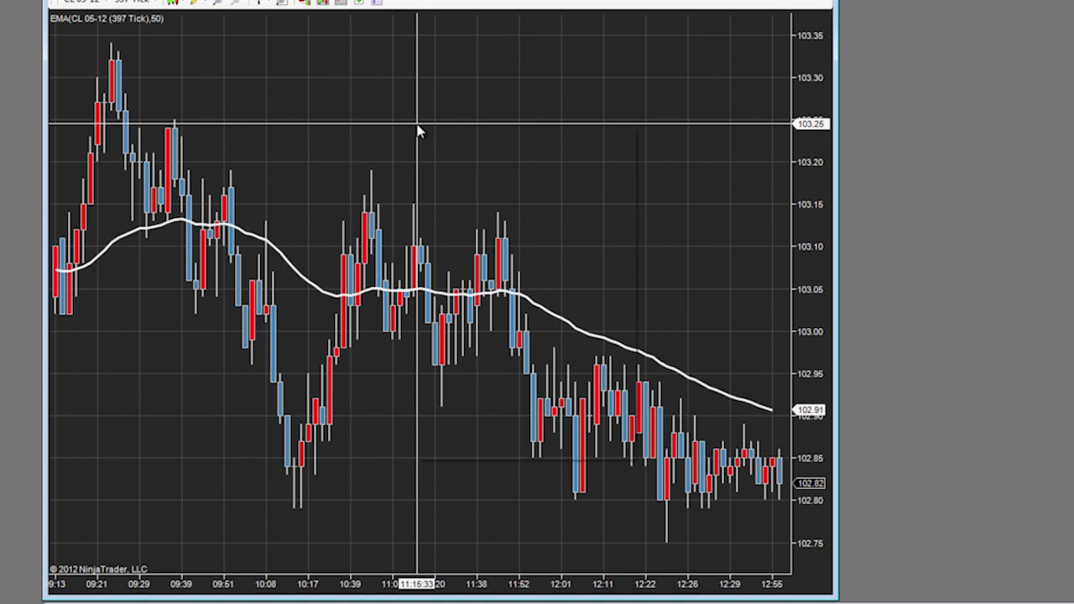
# Add the SiBloodHound indicator to the CL 05-12 (397 Tick) chart's applied indicators.
pyautogui.rightClick(417, 125)
pyautogui.click(480, 190)
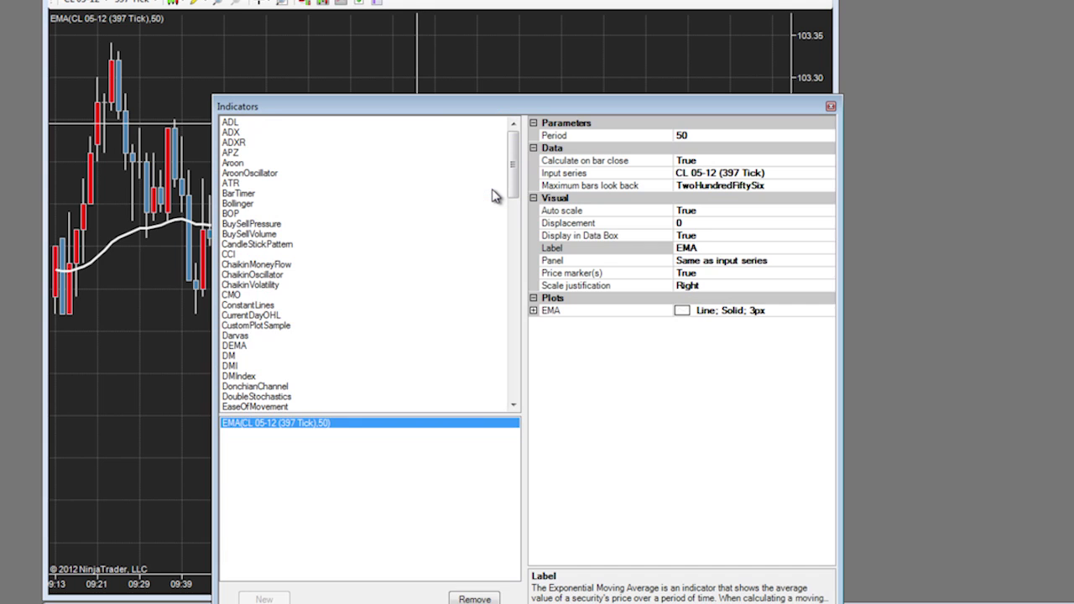
pyautogui.click(380, 332)
pyautogui.scroll(-2, 380, 342)
pyautogui.scroll(-10, 380, 341)
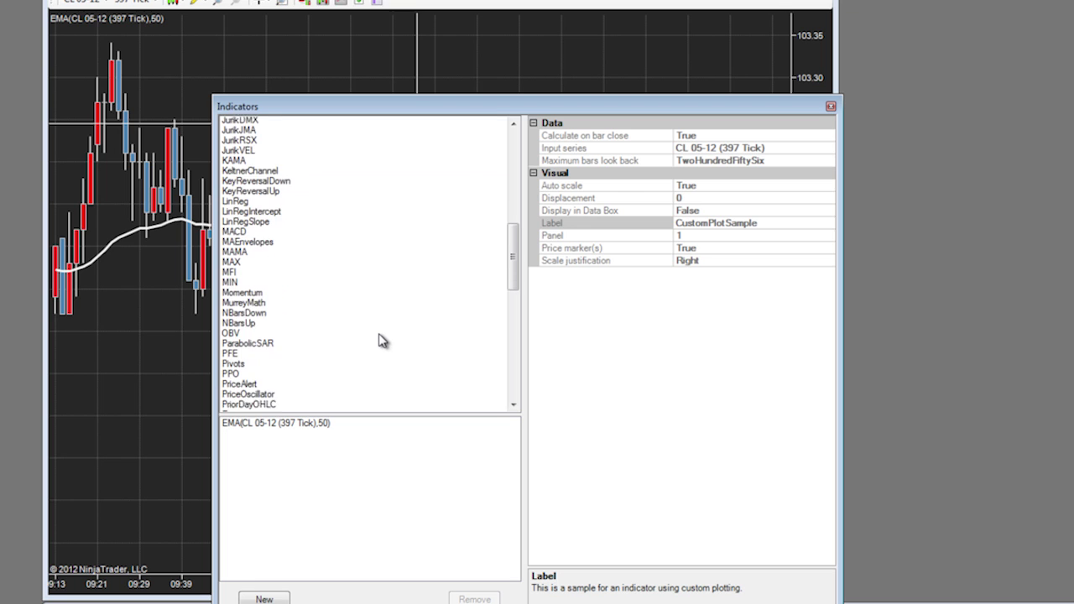
pyautogui.scroll(-5, 380, 341)
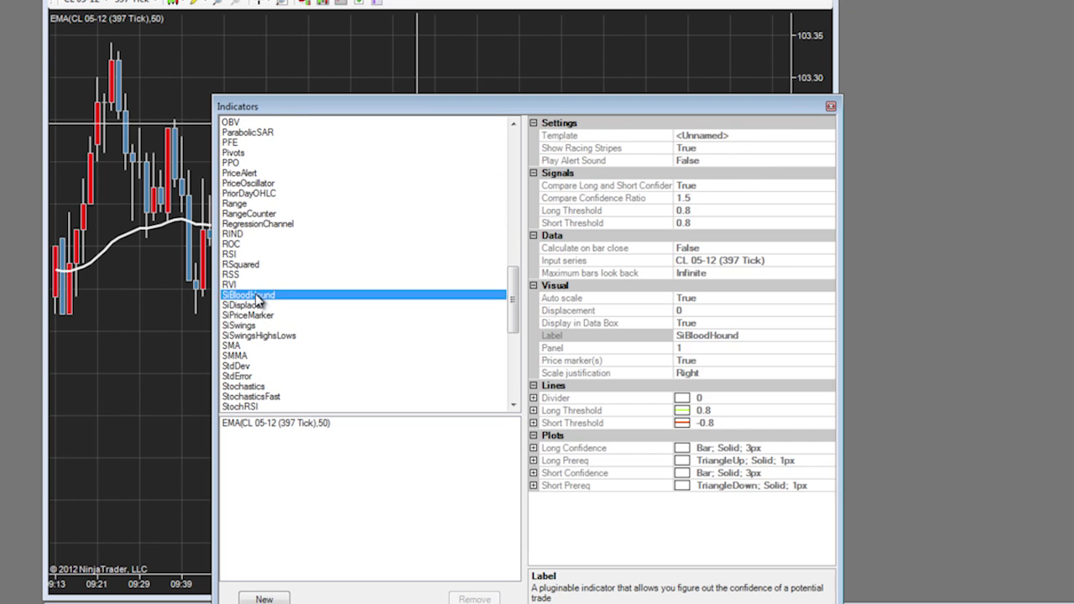
pyautogui.doubleClick(248, 296)
pyautogui.click(807, 136)
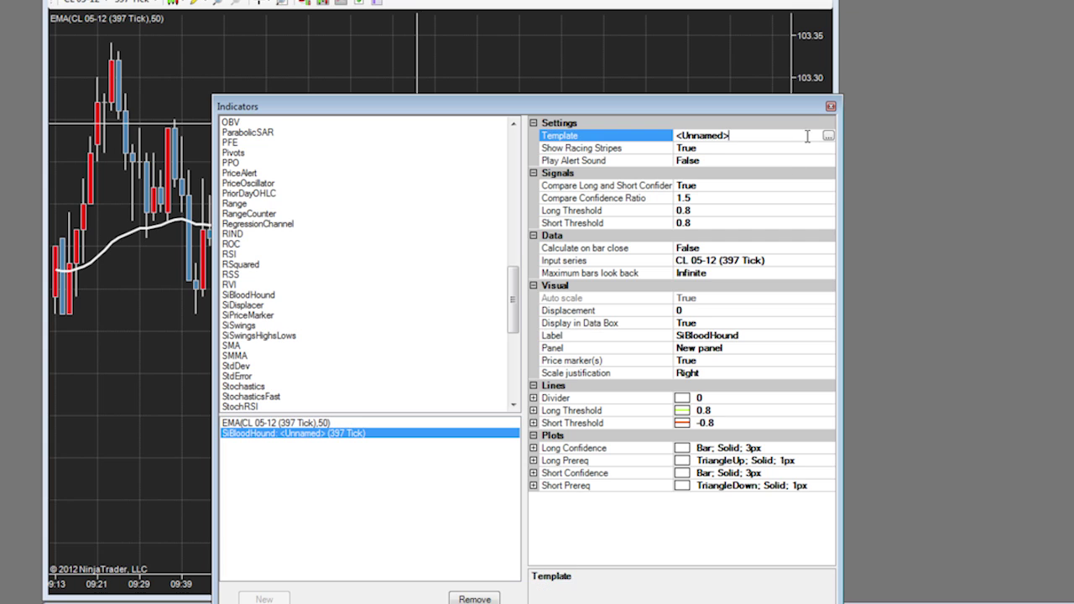
pyautogui.moveTo(739, 134); pyautogui.dragTo(660, 137)
pyautogui.click(828, 137)
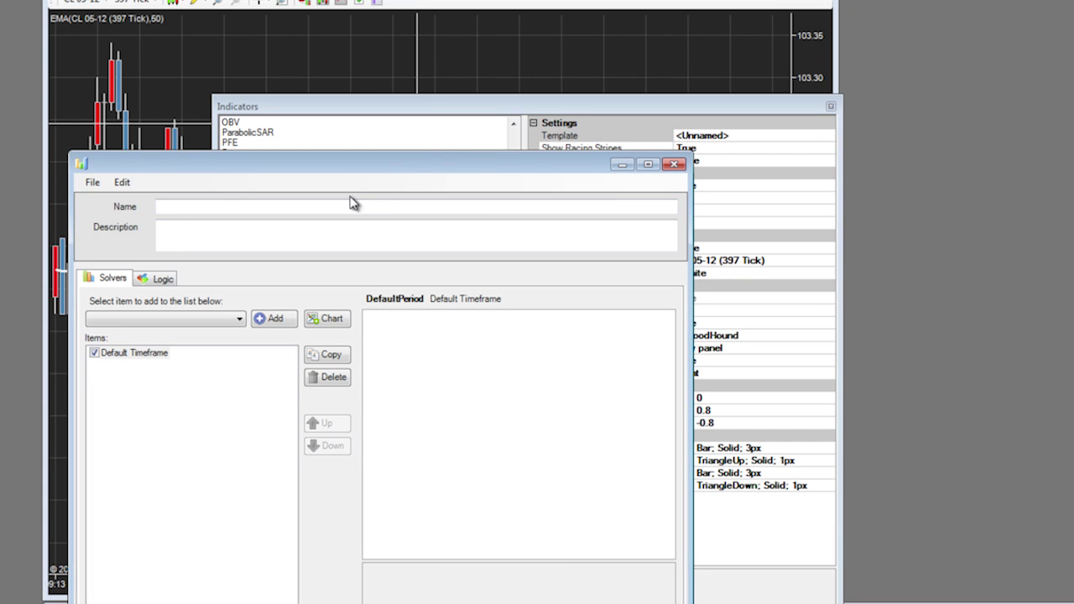
pyautogui.moveTo(375, 174); pyautogui.dragTo(676, 178)
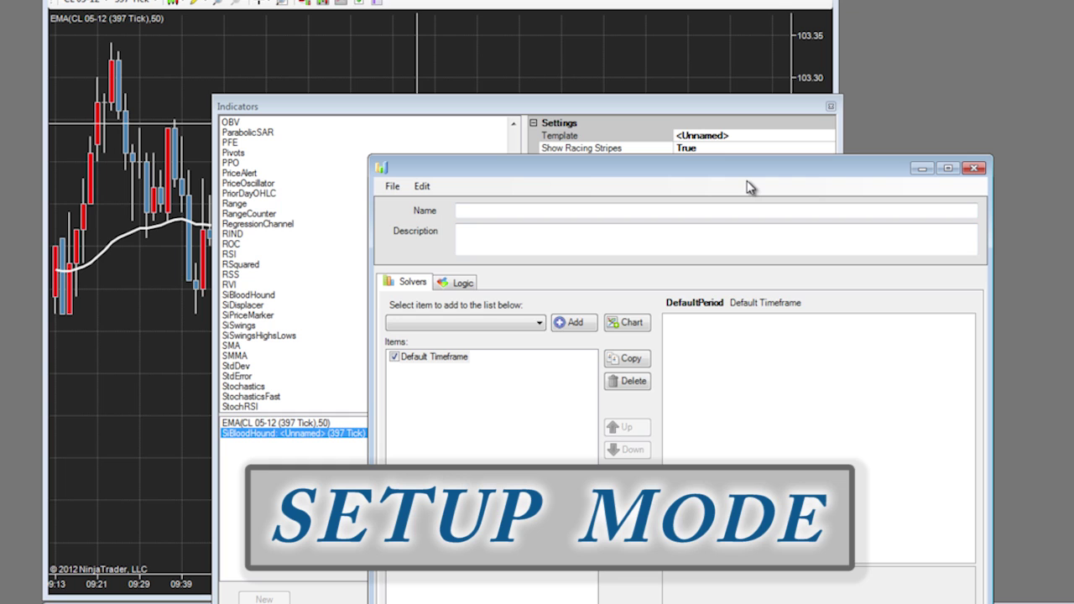
pyautogui.moveTo(683, 173); pyautogui.dragTo(1067, 188)
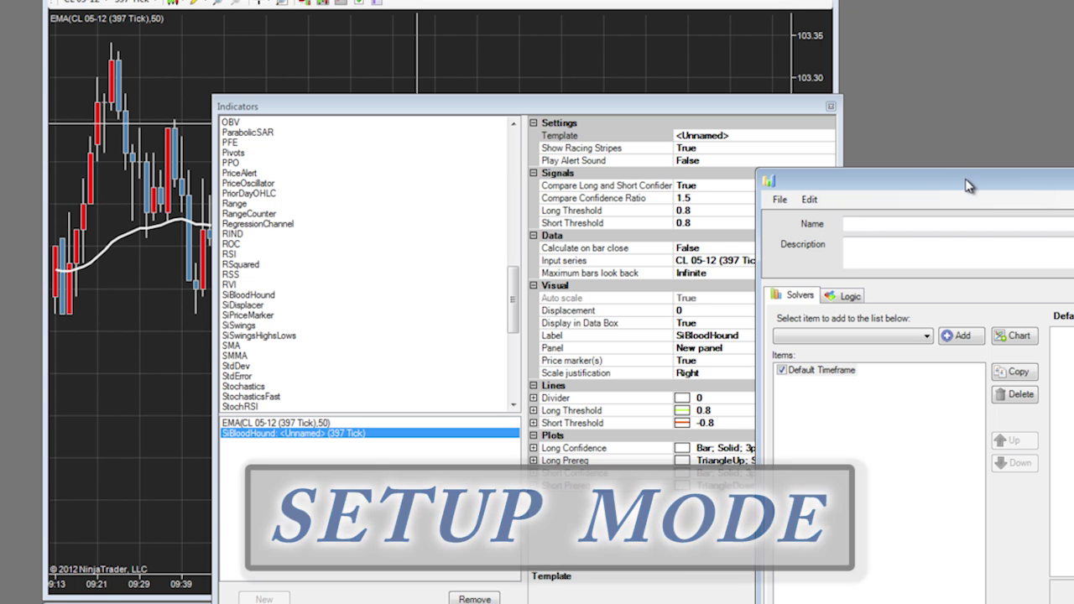
pyautogui.moveTo(964, 183); pyautogui.dragTo(651, 213)
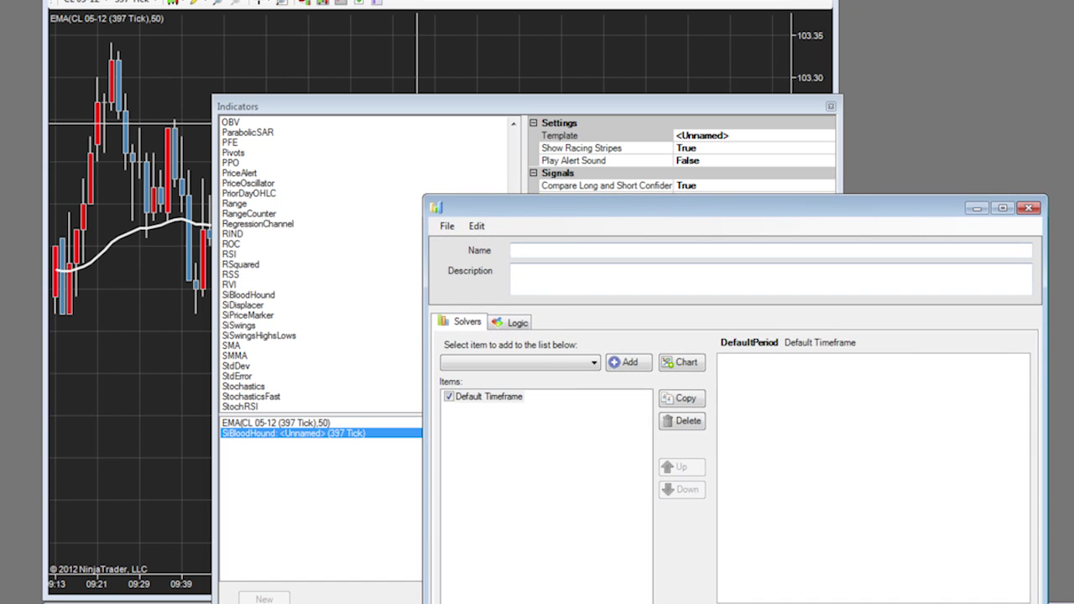
pyautogui.press('Escape')
# Review the available indicators, including RIND, and the settings of the EMA already applied to the chart.
pyautogui.moveTo(502, 109); pyautogui.dragTo(341, 30)
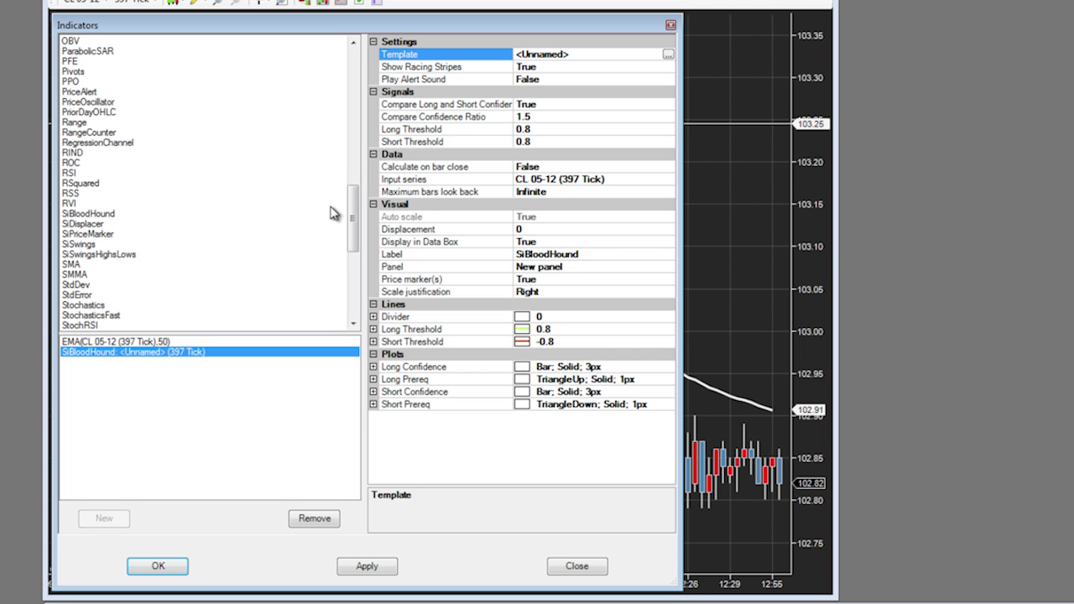
pyautogui.click(210, 152)
pyautogui.scroll(-1, 168, 274)
pyautogui.scroll(-8, 168, 273)
pyautogui.moveTo(355, 282); pyautogui.dragTo(363, 210)
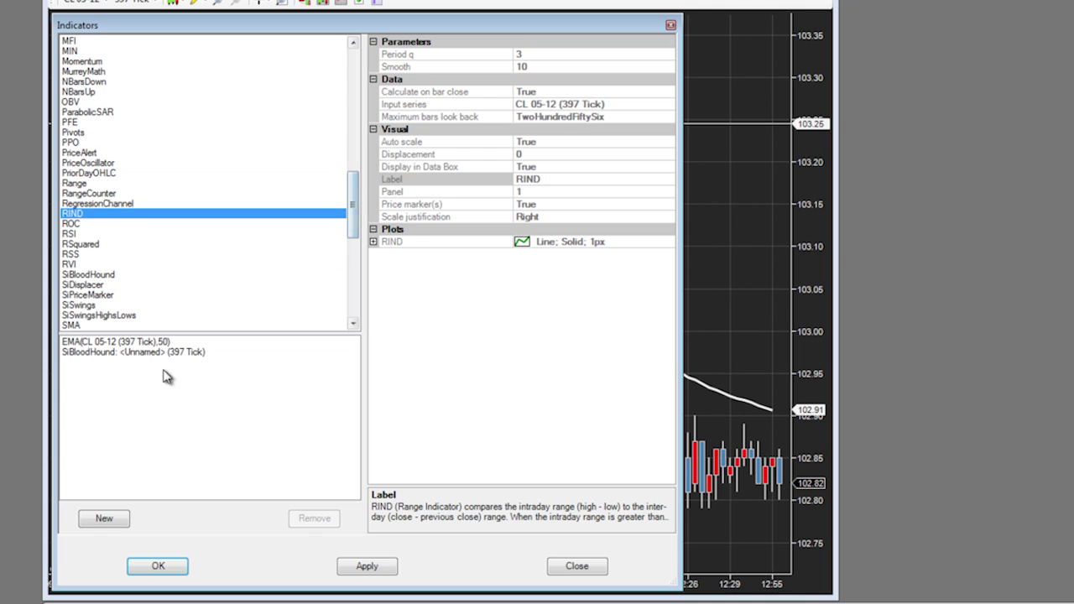
pyautogui.click(153, 345)
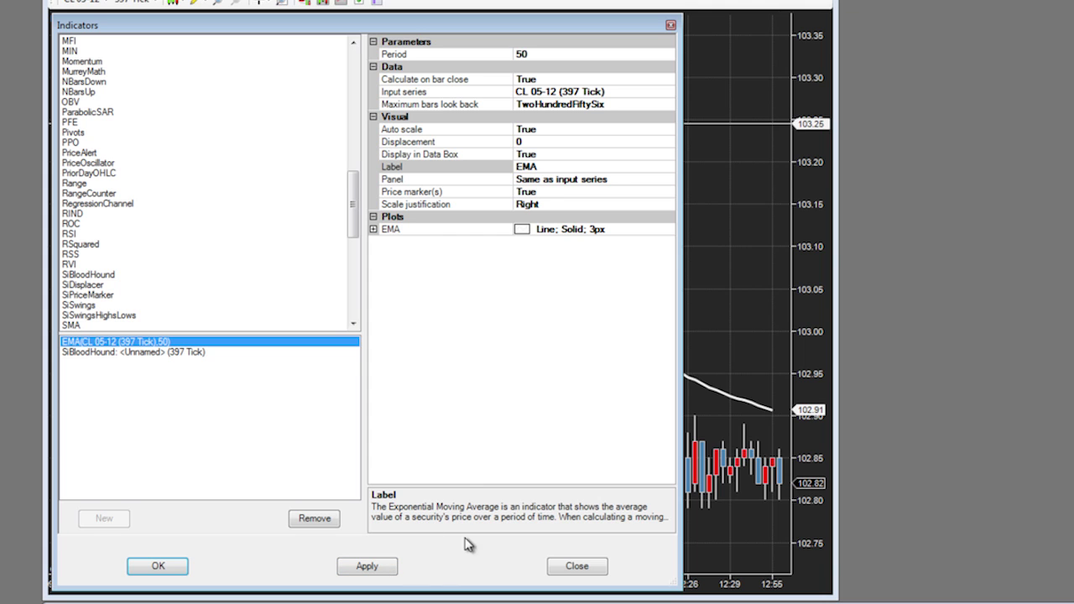
# Open the template editor for the applied SiBloodHound indicator and place it over the Indicators window.
pyautogui.click(151, 352)
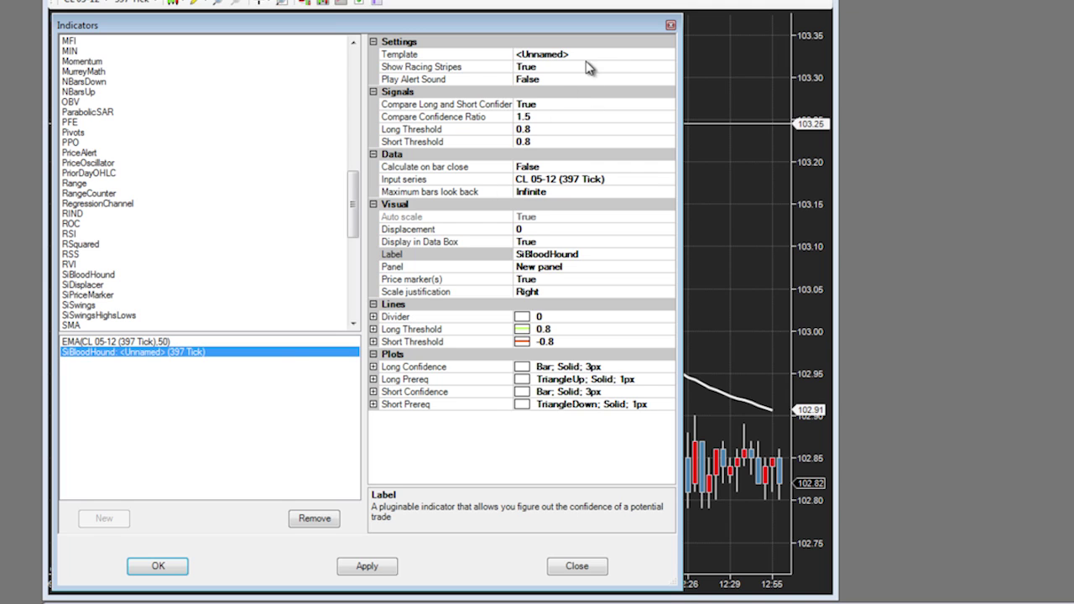
pyautogui.click(615, 54)
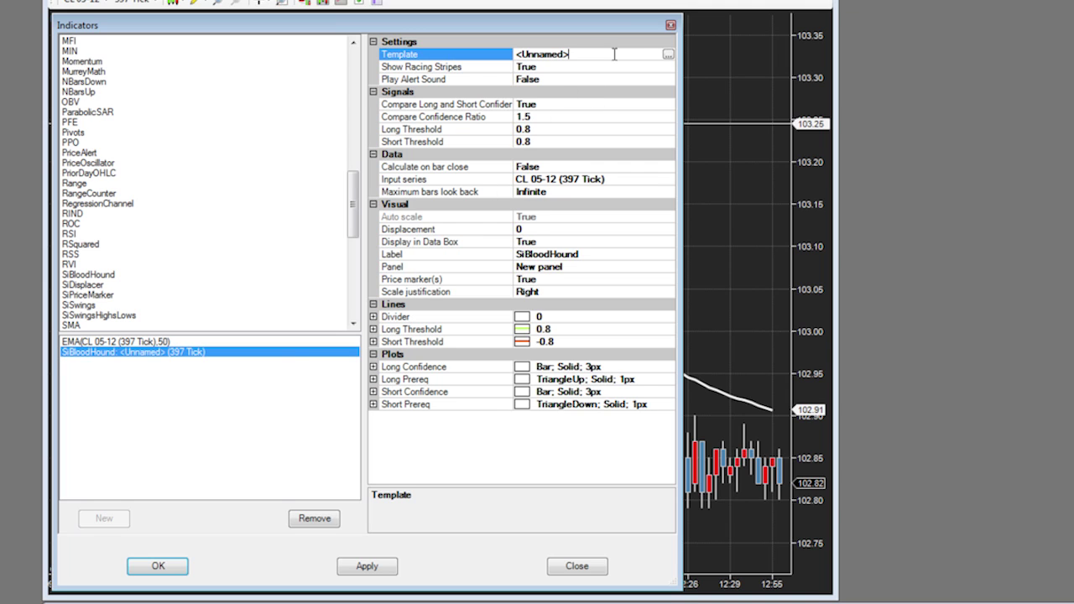
pyautogui.click(669, 55)
pyautogui.moveTo(398, 183); pyautogui.dragTo(367, 48)
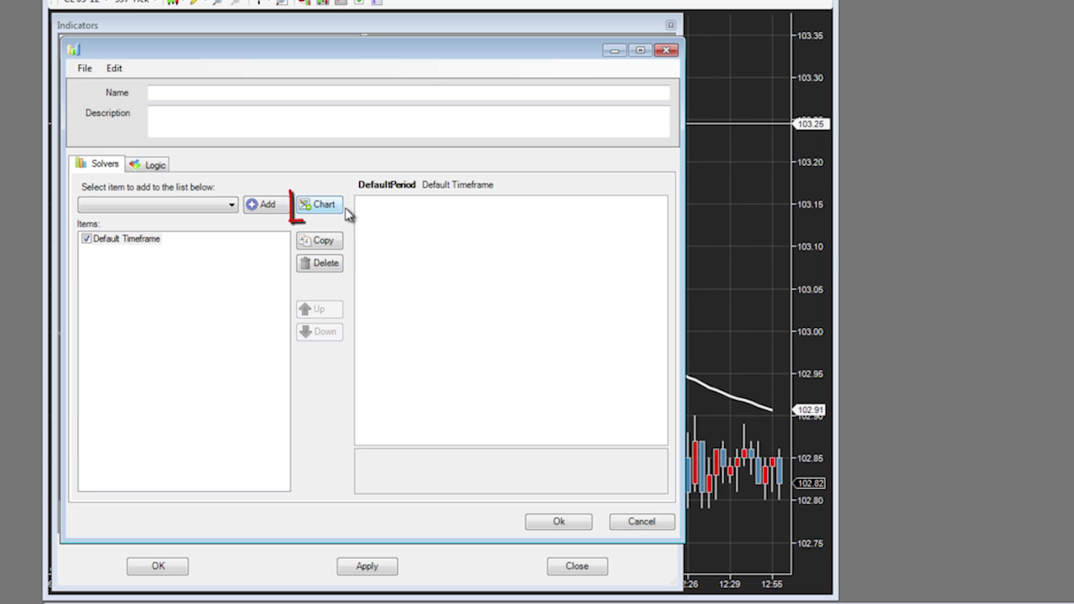
# Add two extra chart timeframes to the template's solver items.
pyautogui.click(312, 211)
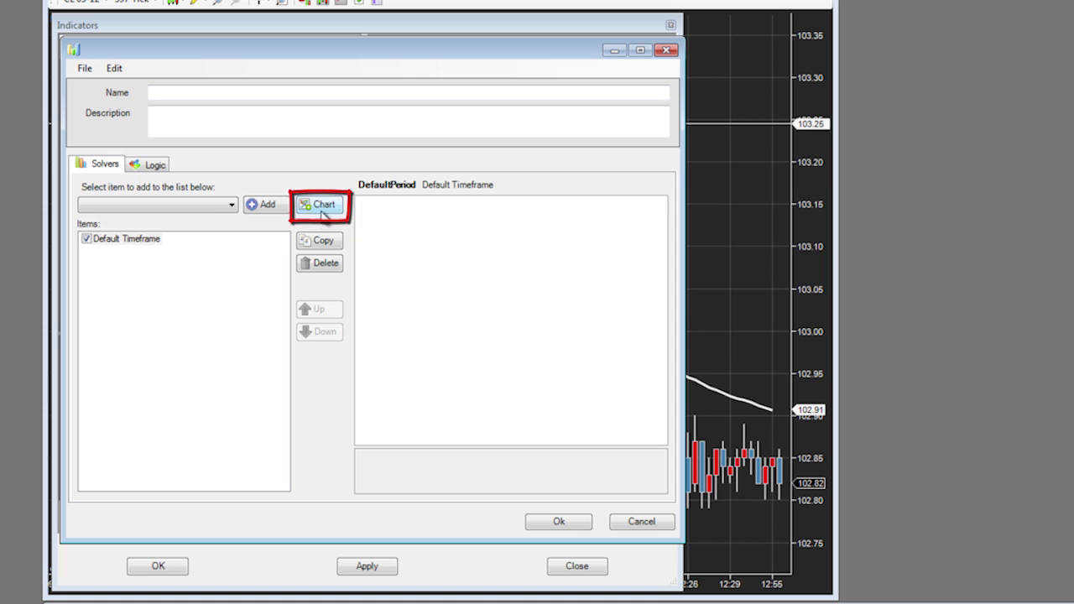
pyautogui.click(103, 251)
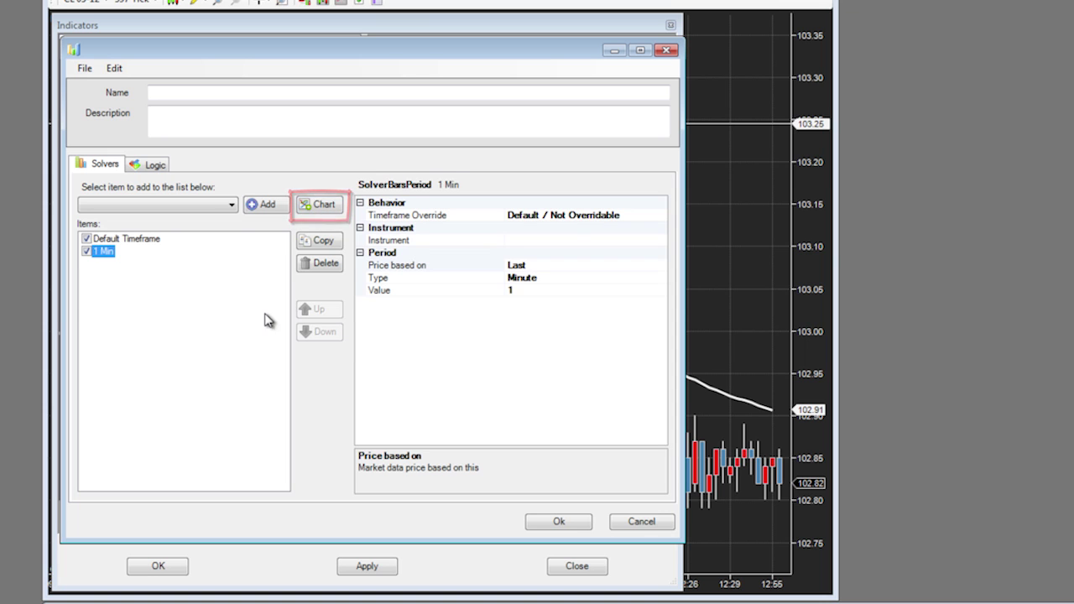
pyautogui.click(312, 207)
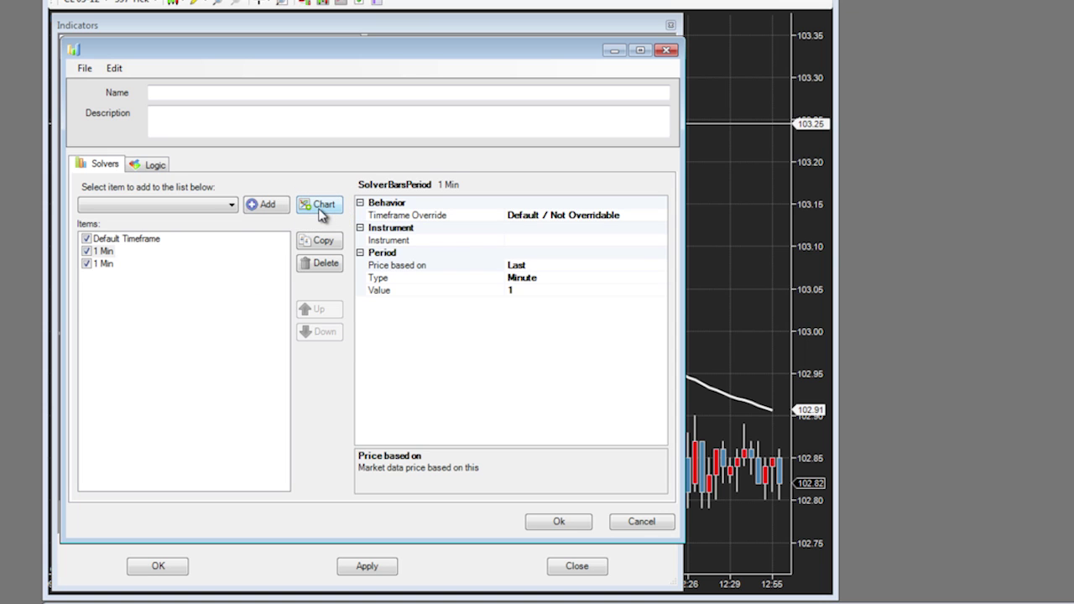
# Set the first added timeframe's period value to 5, with the type kept as Minute.
pyautogui.click(104, 252)
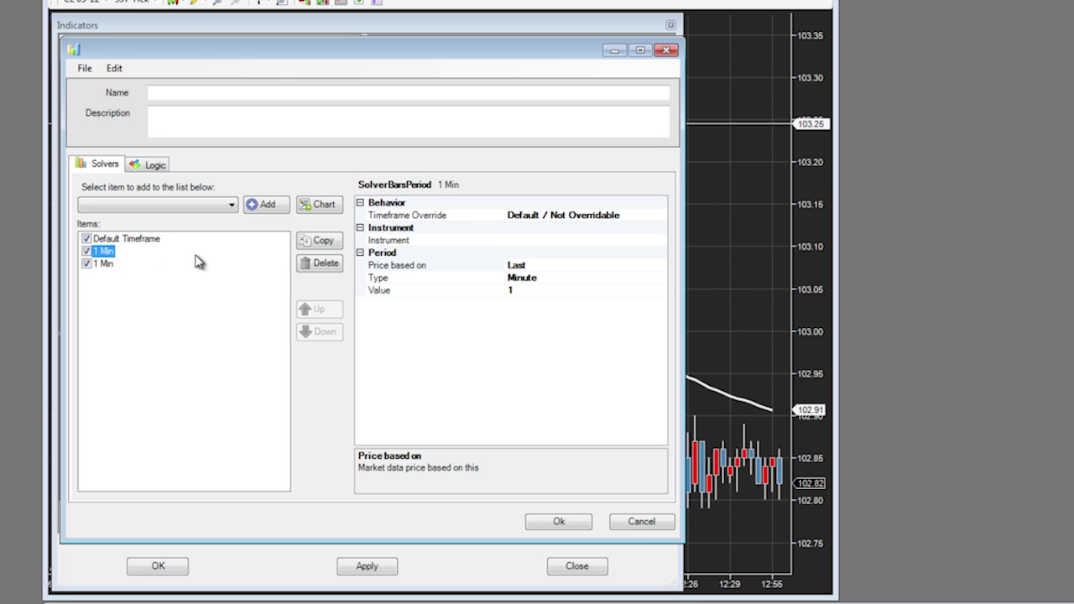
pyautogui.click(613, 281)
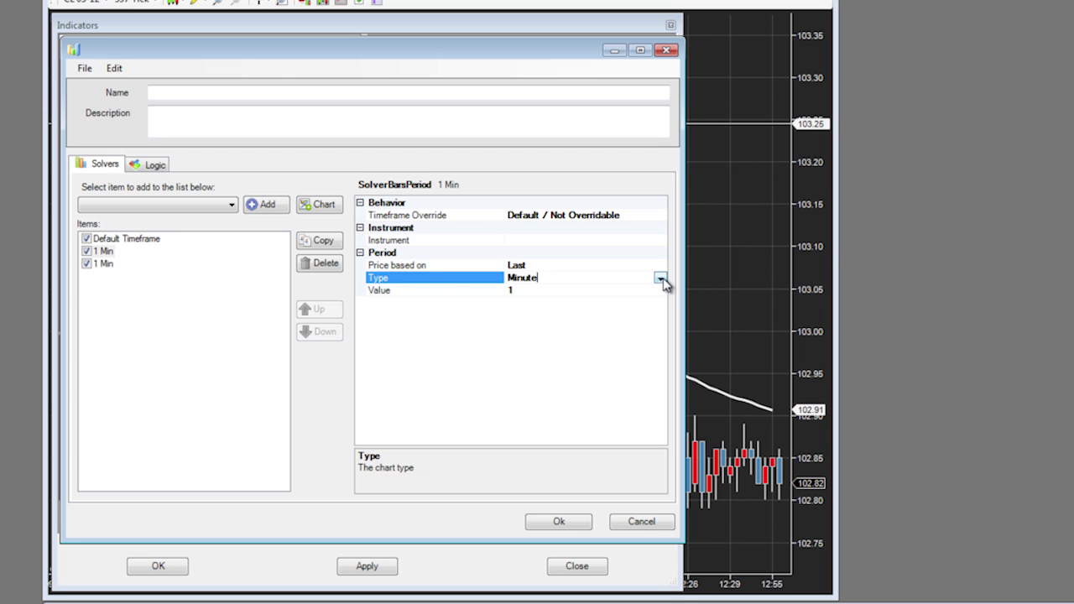
pyautogui.click(646, 287)
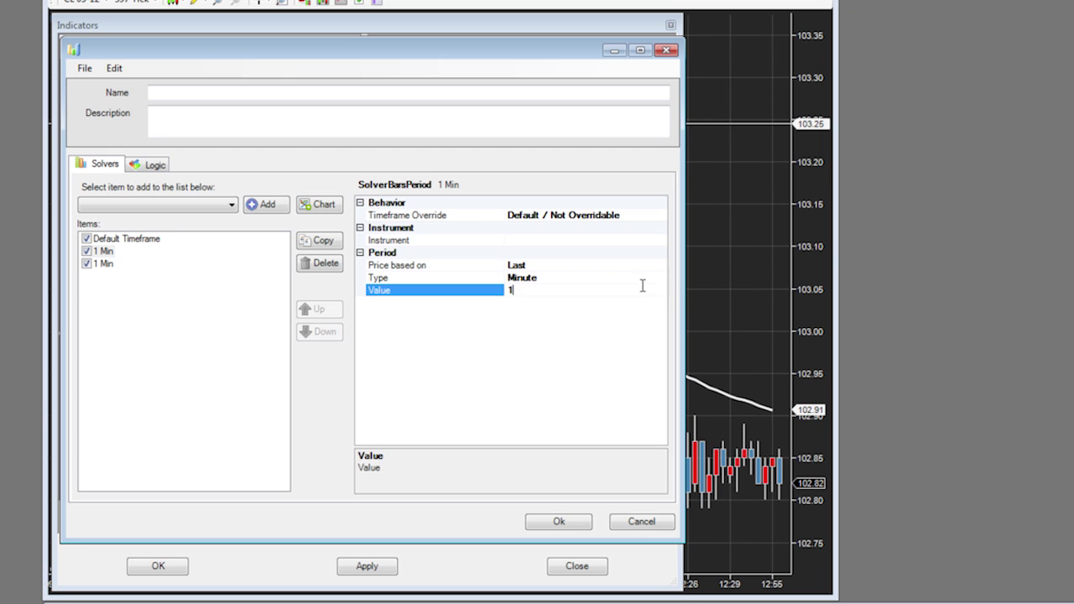
pyautogui.click(590, 278)
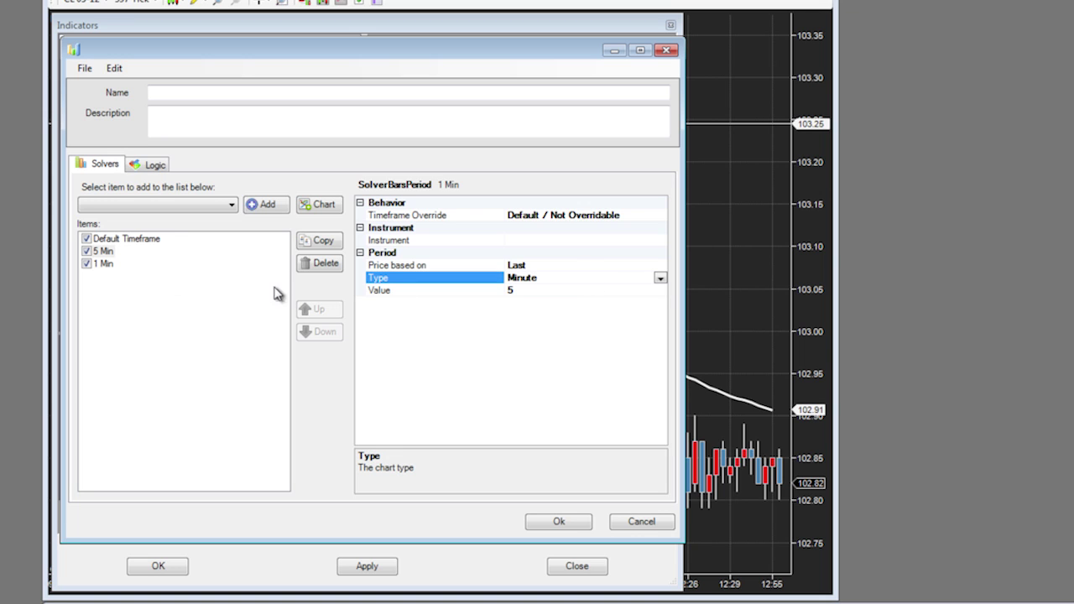
pyautogui.click(100, 251)
# Set the second added timeframe's period value to 30, with the type kept as Minute.
pyautogui.click(103, 264)
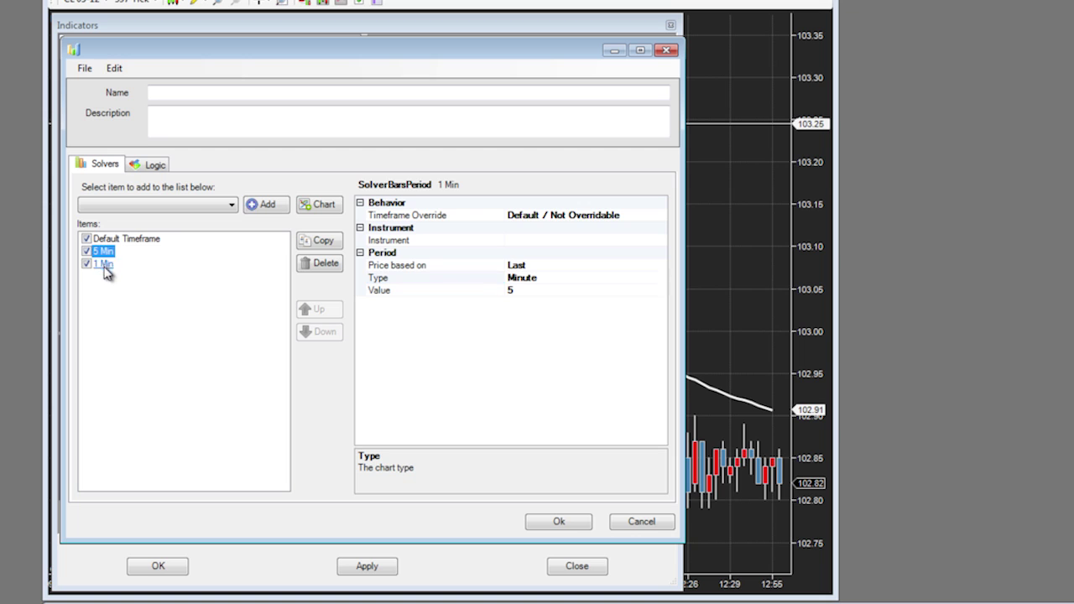
pyautogui.click(582, 291)
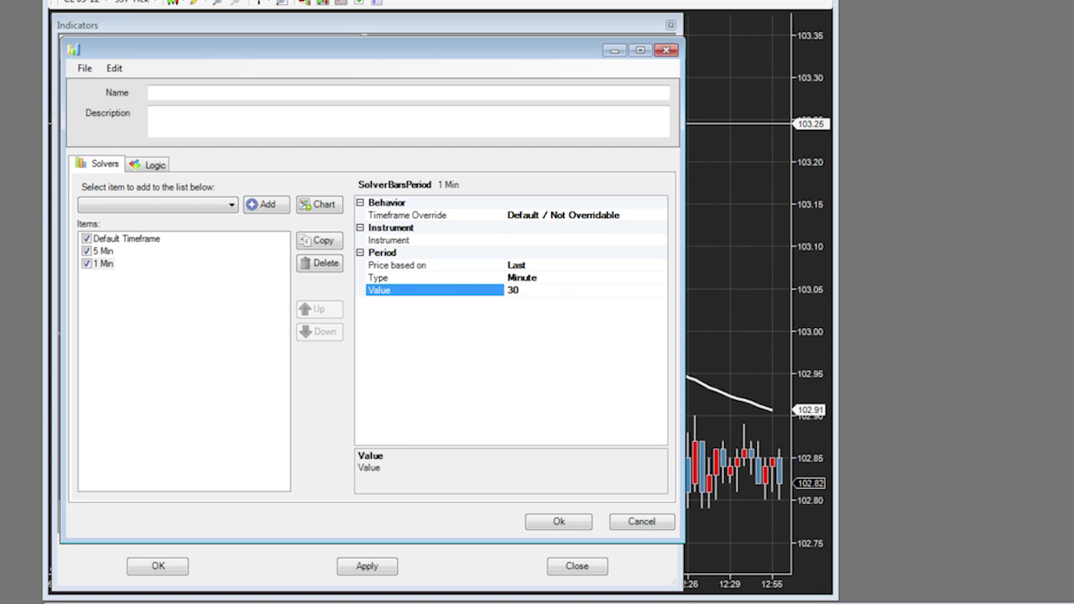
pyautogui.click(553, 280)
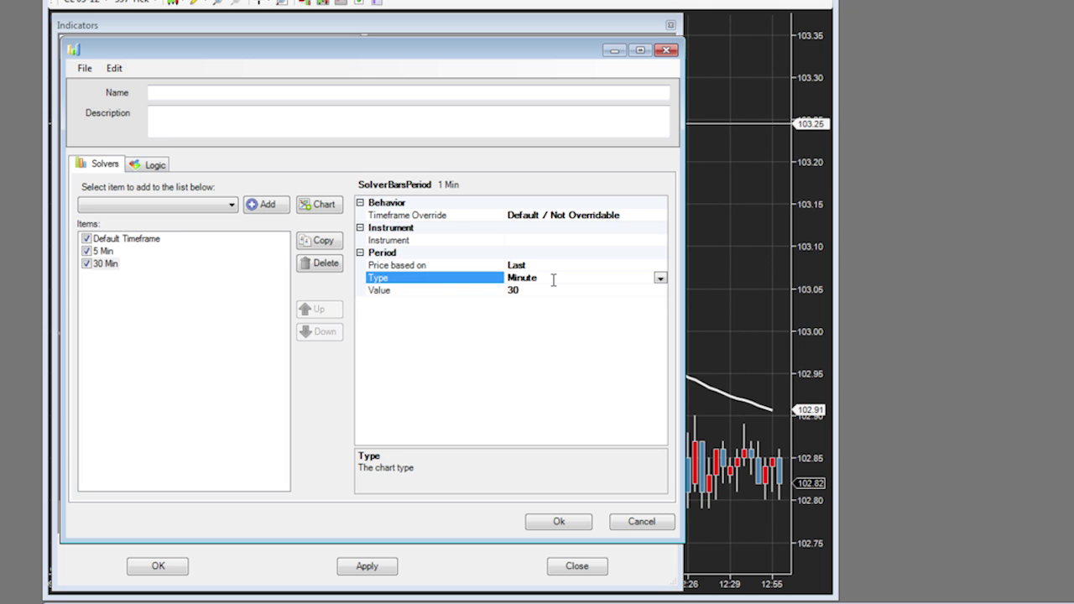
# Add an Indicator Inflection solver under the Default Timeframe.
pyautogui.click(139, 240)
pyautogui.click(230, 205)
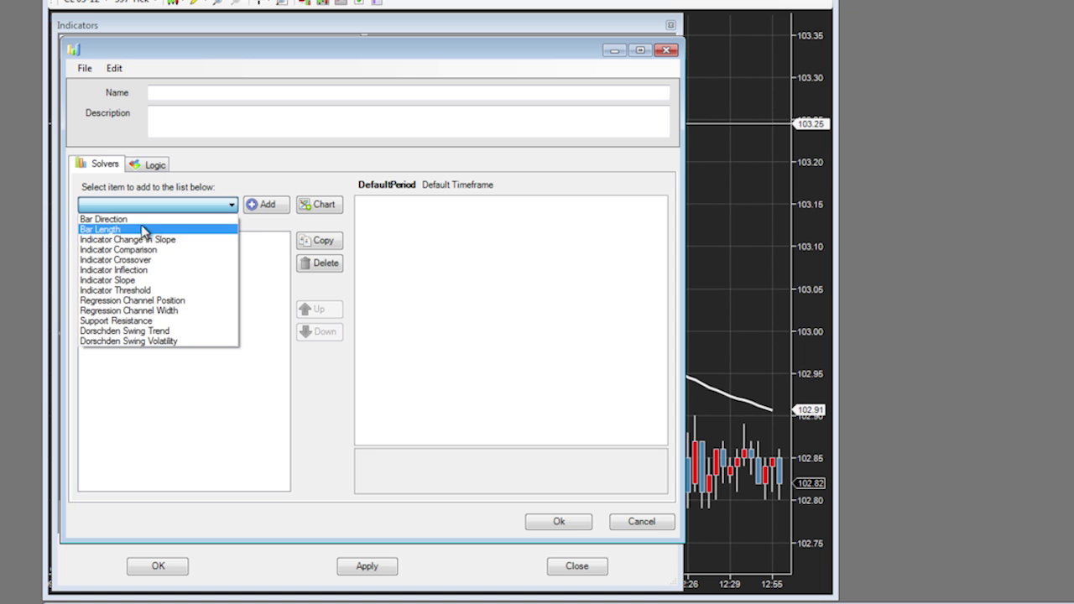
pyautogui.click(139, 270)
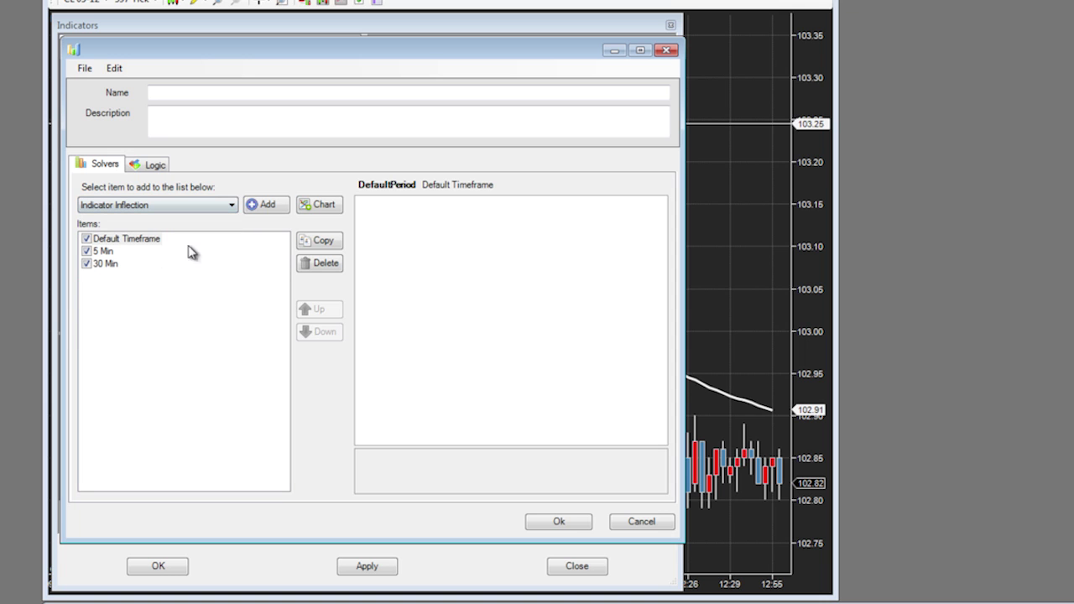
pyautogui.click(277, 207)
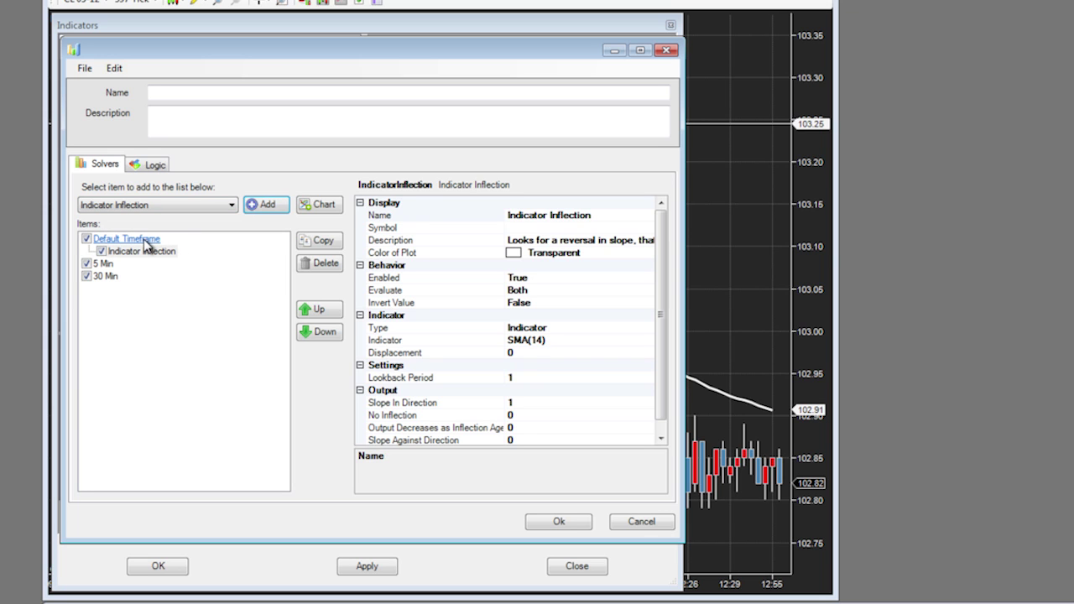
# Add an Indicator Comparison solver under the 5 Min timeframe.
pyautogui.click(100, 265)
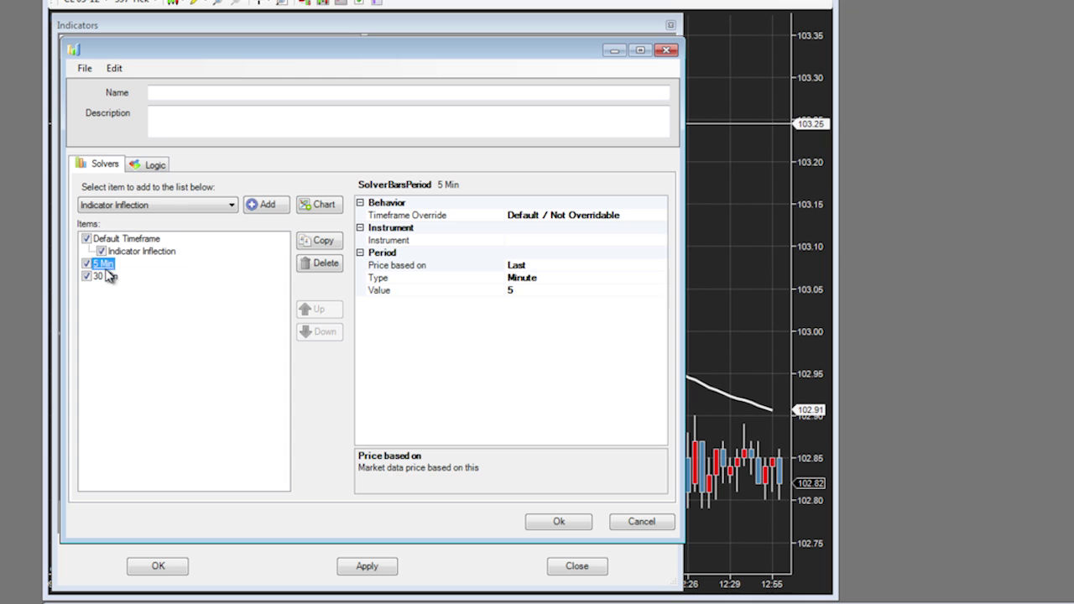
pyautogui.click(185, 206)
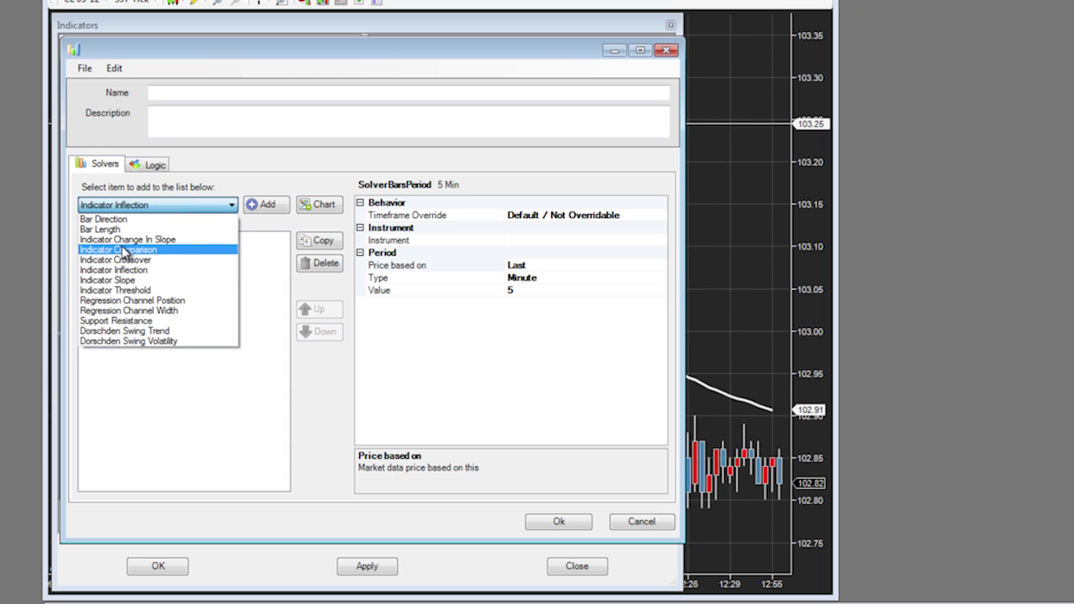
pyautogui.click(146, 250)
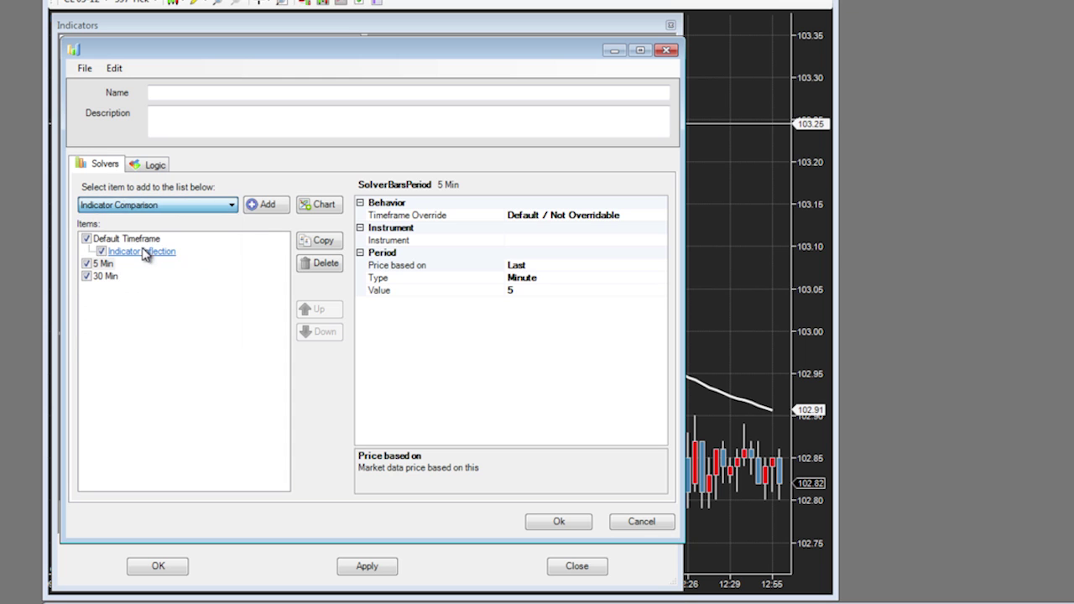
pyautogui.click(265, 206)
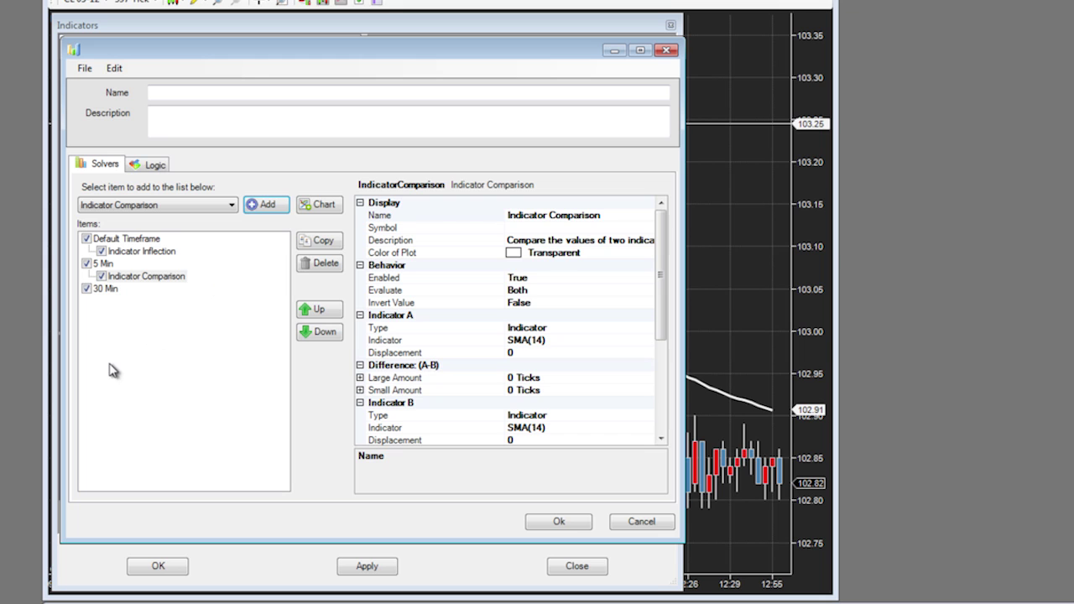
# Reorder the Indicator Comparison solver up and down between the timeframes, returning it under 5 Min.
pyautogui.click(144, 279)
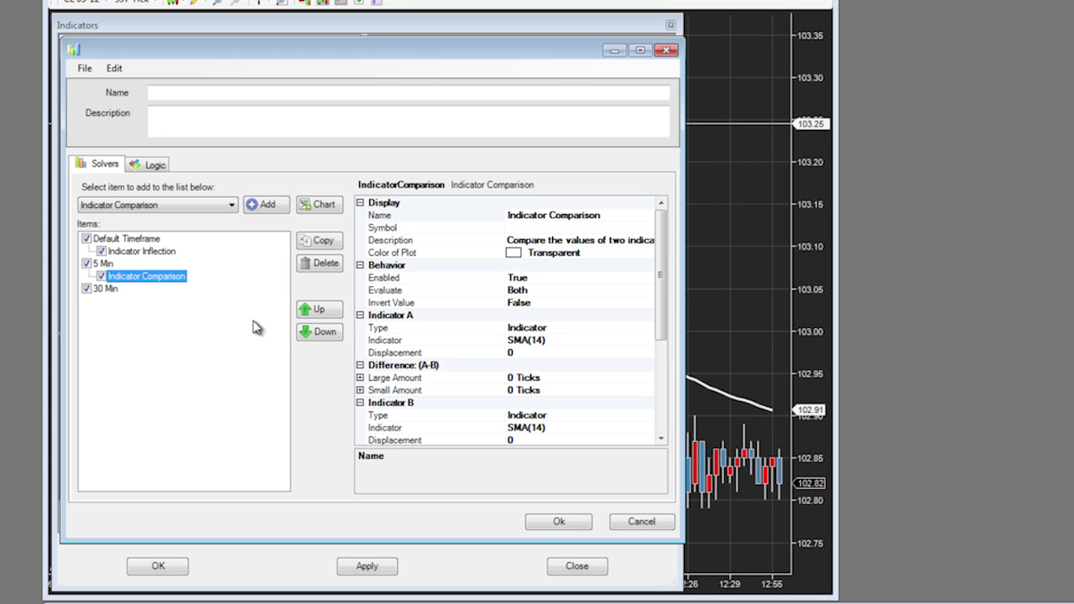
pyautogui.click(319, 312)
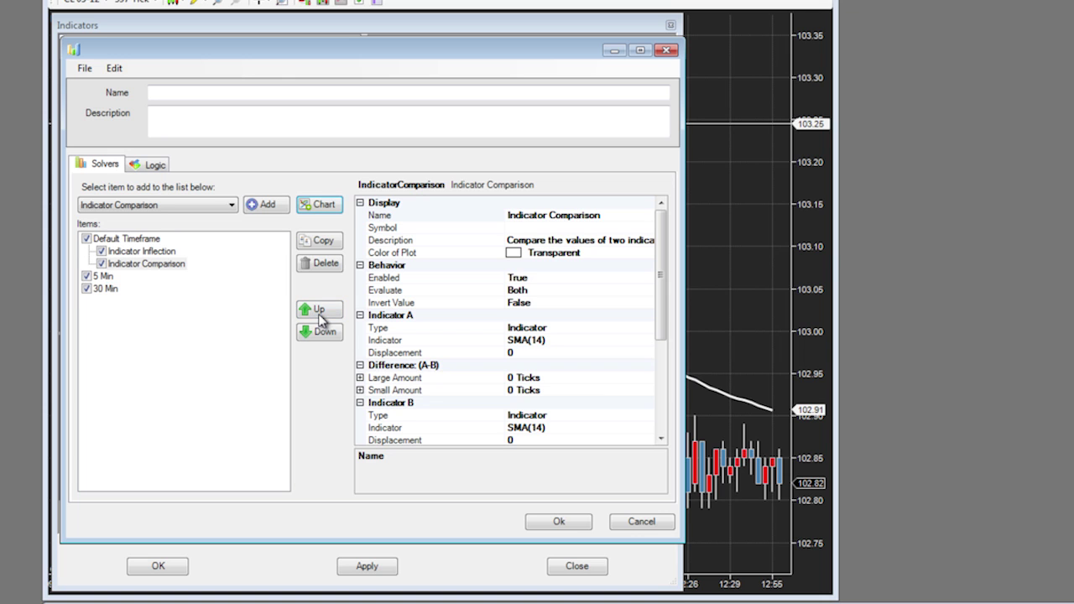
pyautogui.click(325, 333)
pyautogui.click(326, 333)
pyautogui.click(321, 313)
# Examine the properties of the 5 Min timeframe, the Default Timeframe and the Indicator Inflection solver.
pyautogui.click(107, 263)
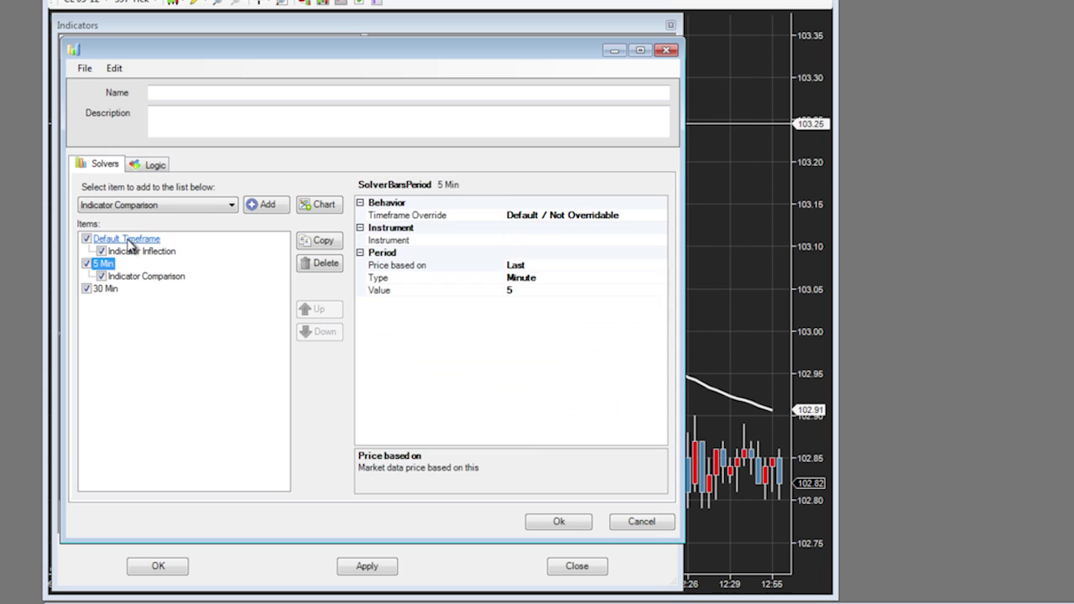
pyautogui.click(129, 241)
pyautogui.click(129, 250)
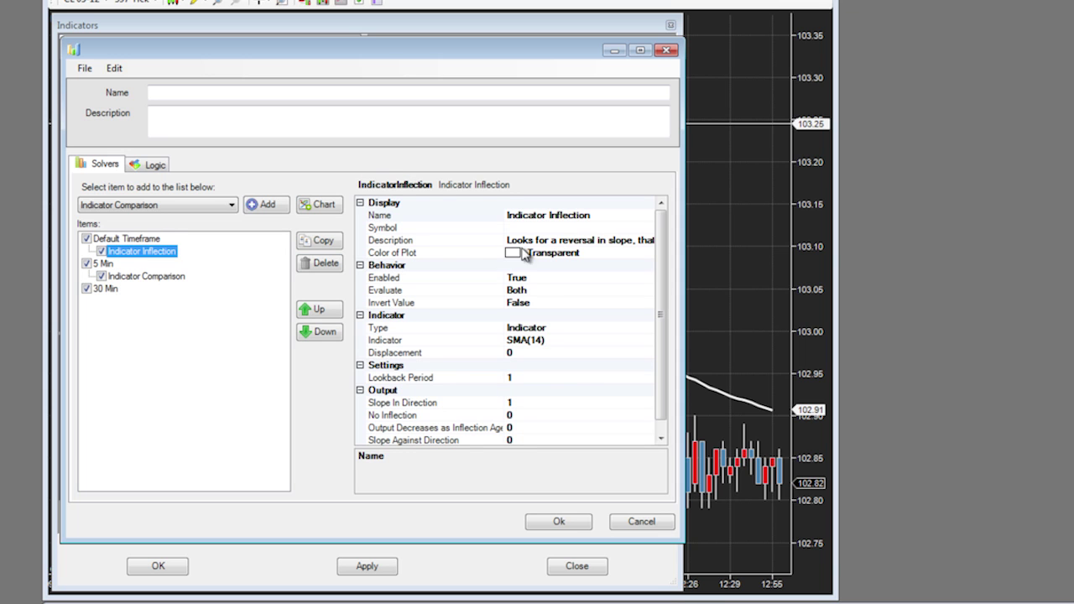
# Rename the Indicator Inflection solver to Solver 1 and set its symbol to S.
pyautogui.click(601, 215)
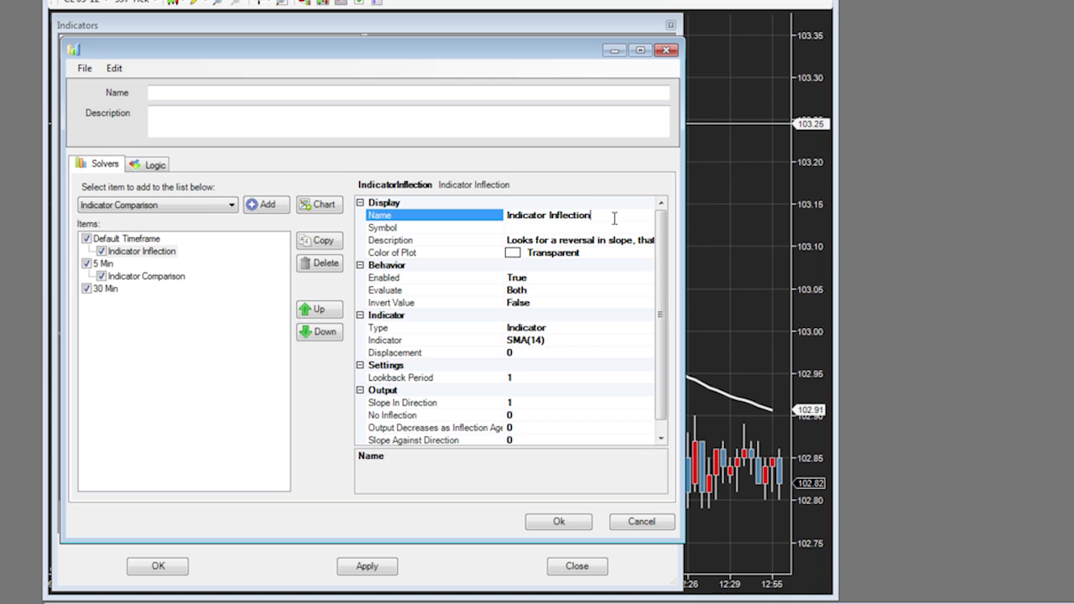
pyautogui.hotkey('ctrl', 'a')
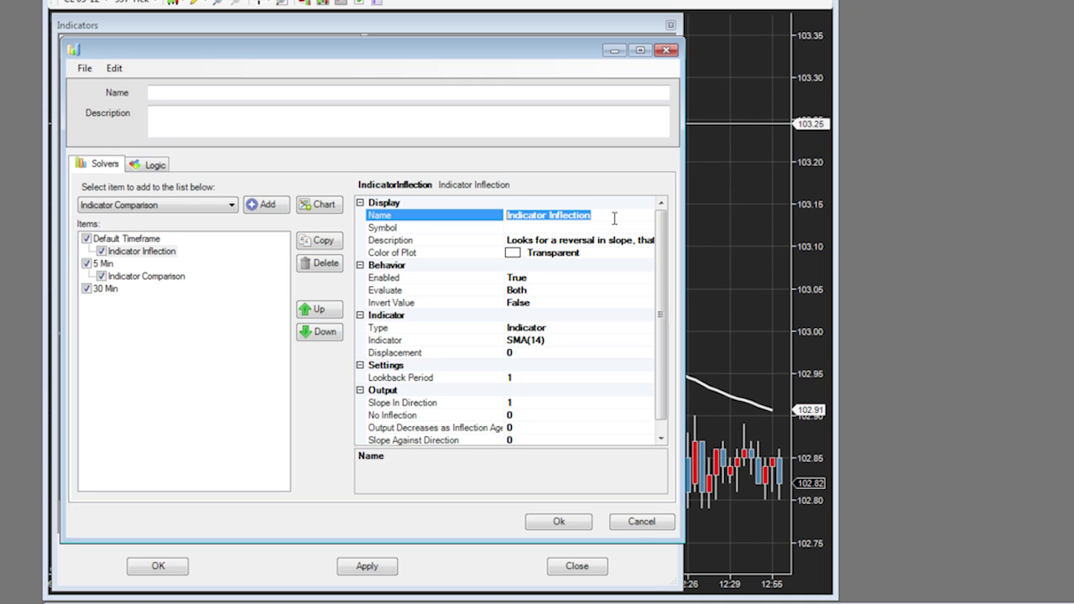
pyautogui.write('S')
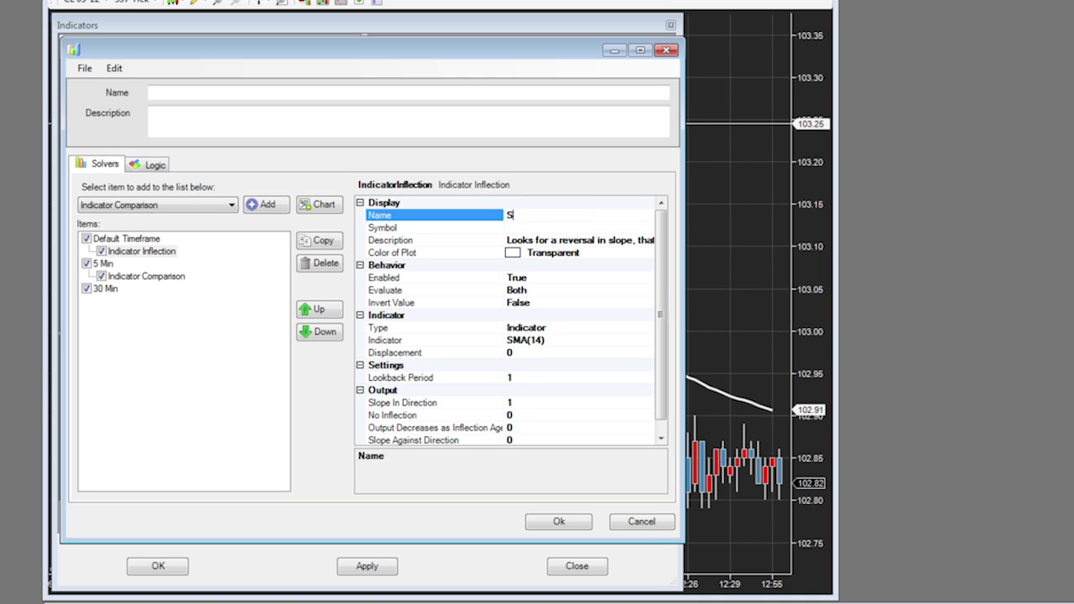
pyautogui.write('olver 1')
pyautogui.click(580, 228)
pyautogui.write('S')
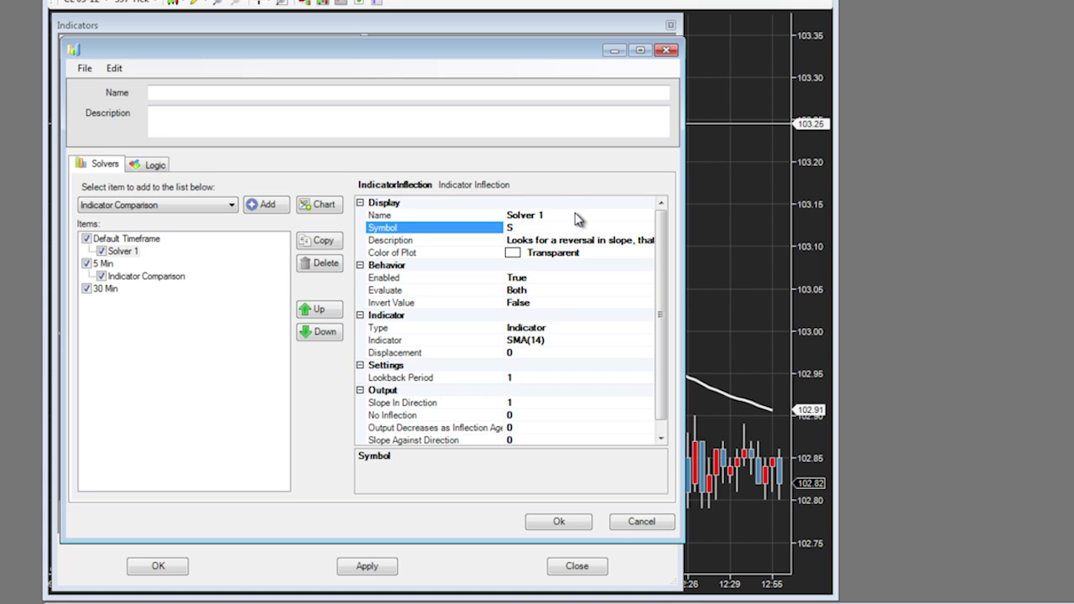
# Widen the template editor and try out plot colors for Solver 1, including MediumBlue.
pyautogui.moveTo(686, 241); pyautogui.dragTo(976, 271)
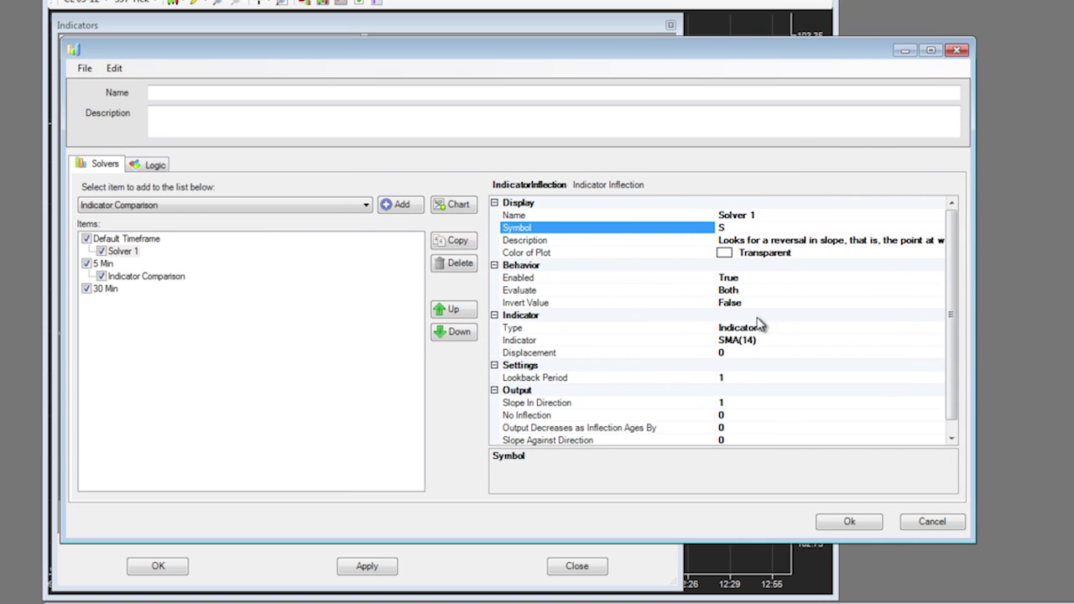
pyautogui.click(748, 242)
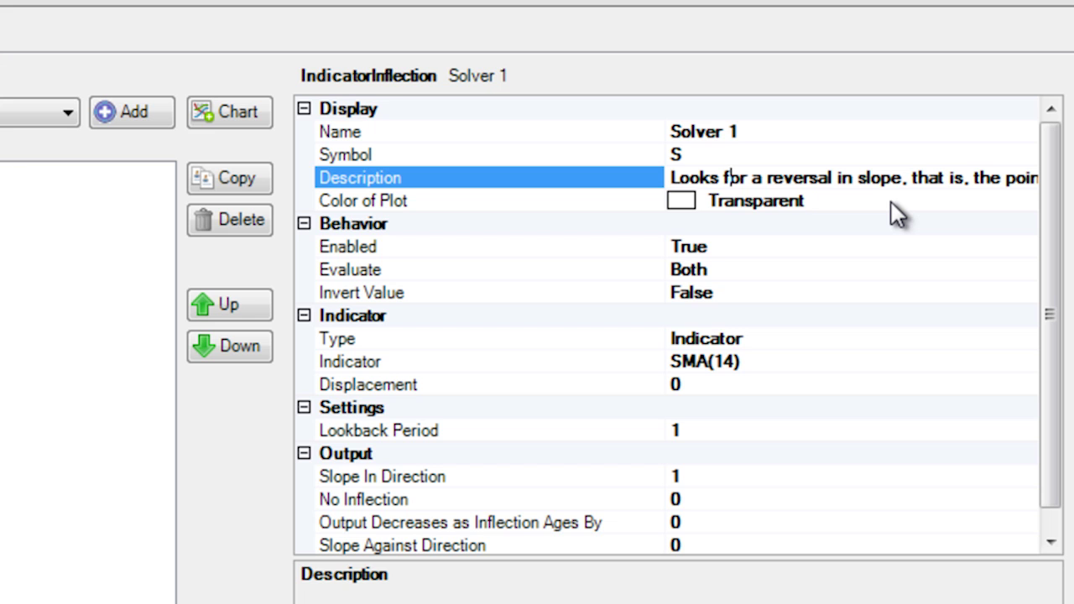
pyautogui.click(848, 252)
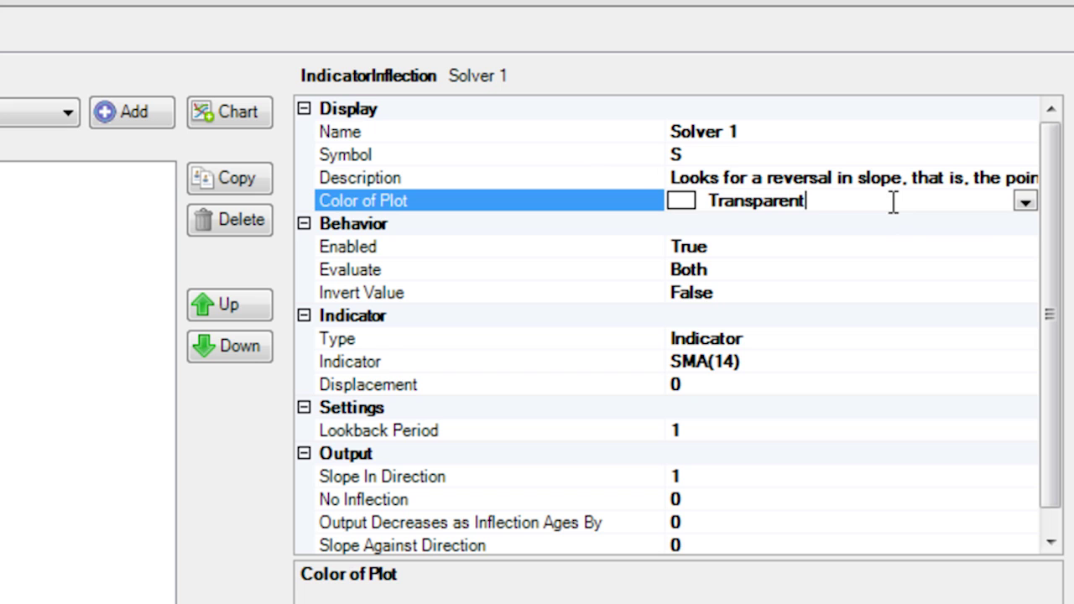
pyautogui.click(1024, 202)
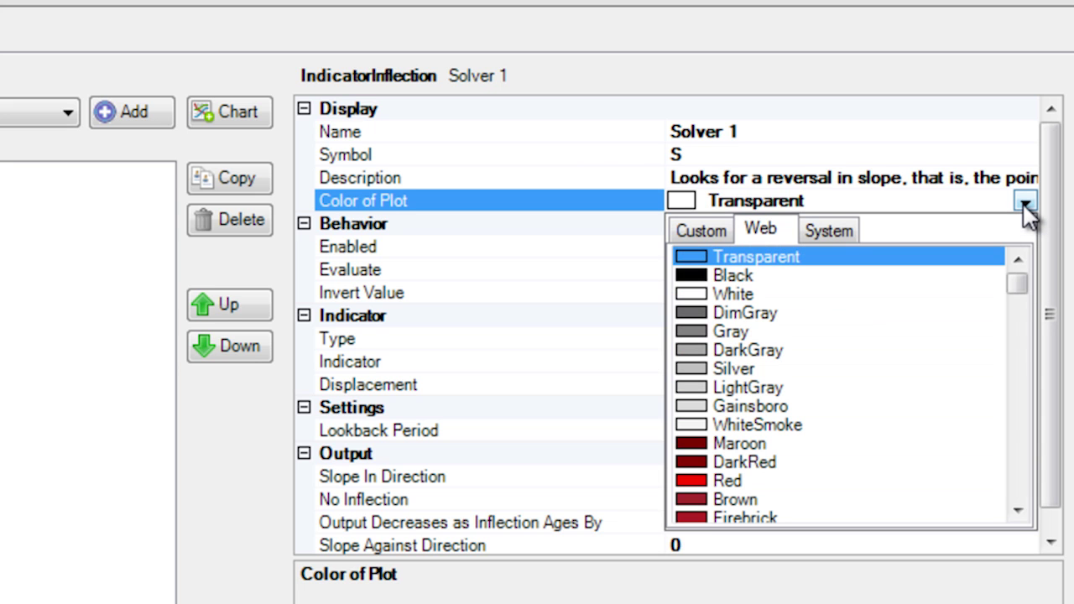
pyautogui.moveTo(1018, 291); pyautogui.dragTo(1032, 392)
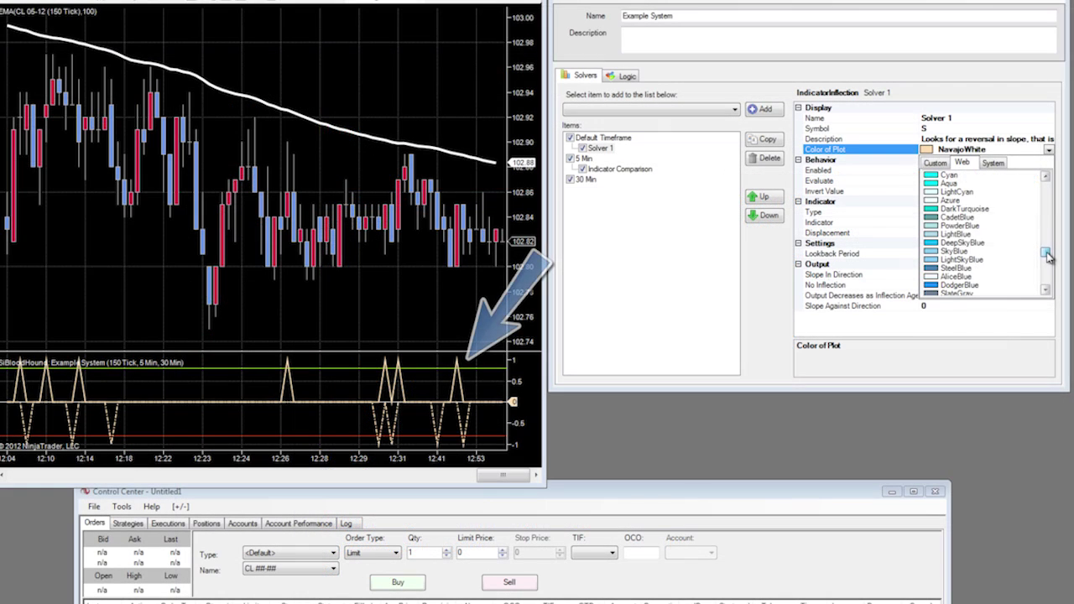
pyautogui.click(979, 234)
pyautogui.click(1049, 149)
pyautogui.moveTo(1047, 255); pyautogui.dragTo(1050, 270)
pyautogui.click(970, 235)
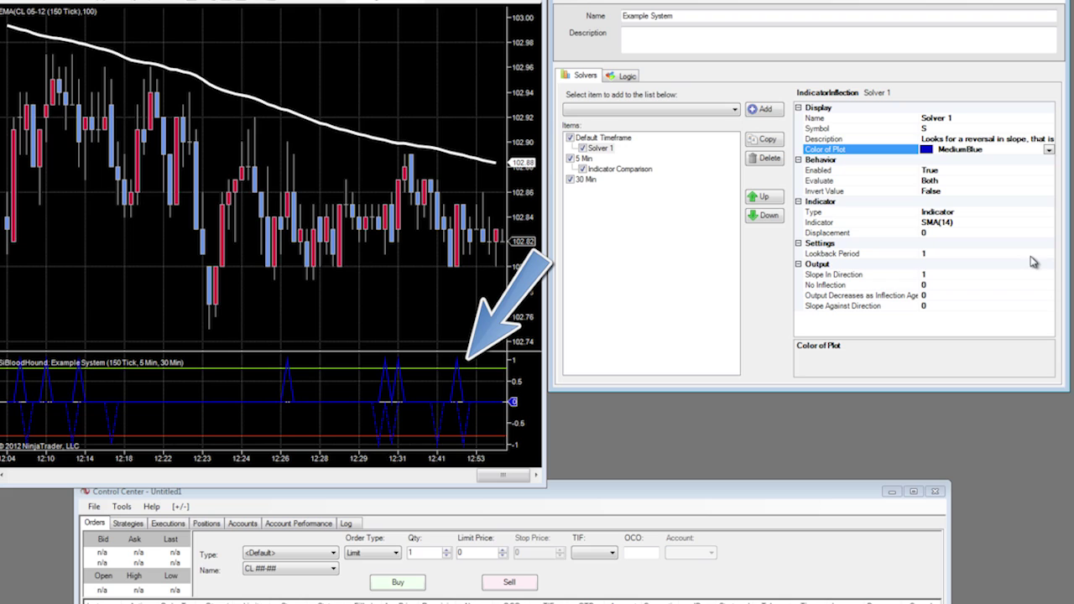
pyautogui.click(1050, 151)
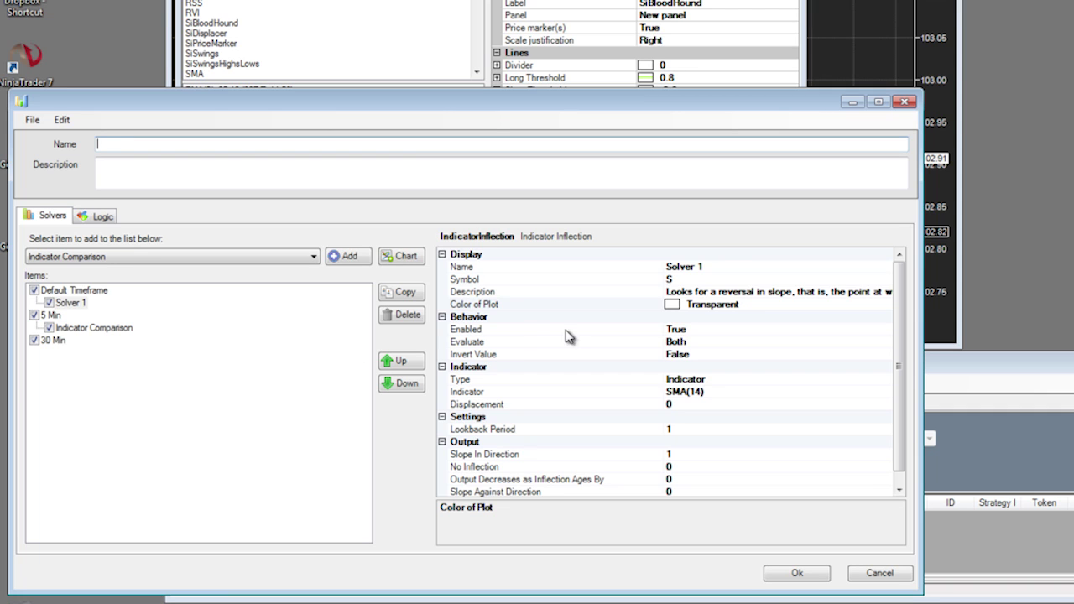
# Name the template Example System.
pyautogui.click(741, 268)
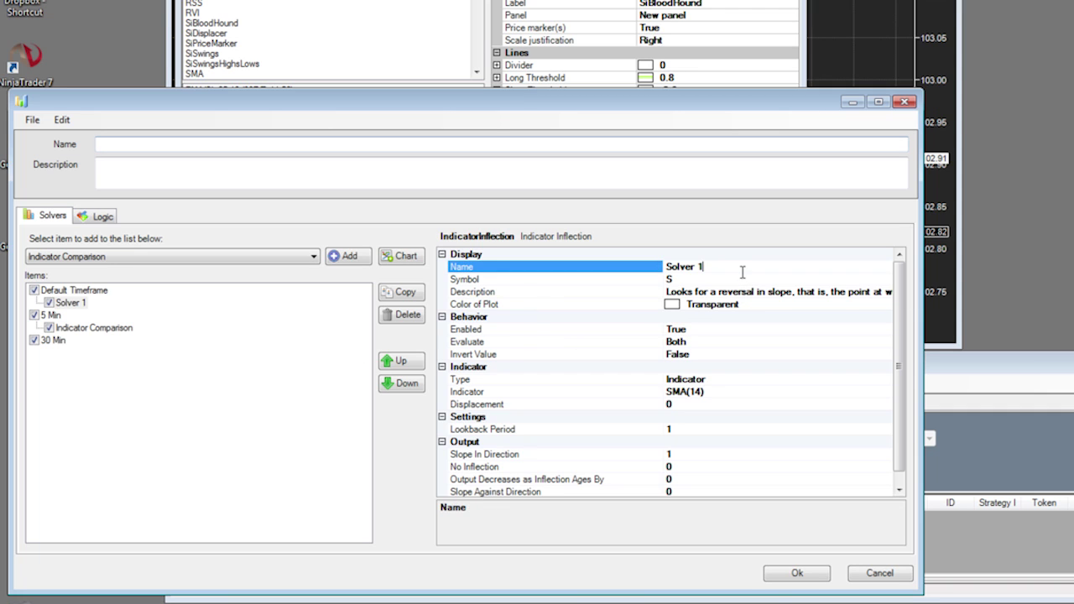
pyautogui.click(73, 328)
pyautogui.click(78, 291)
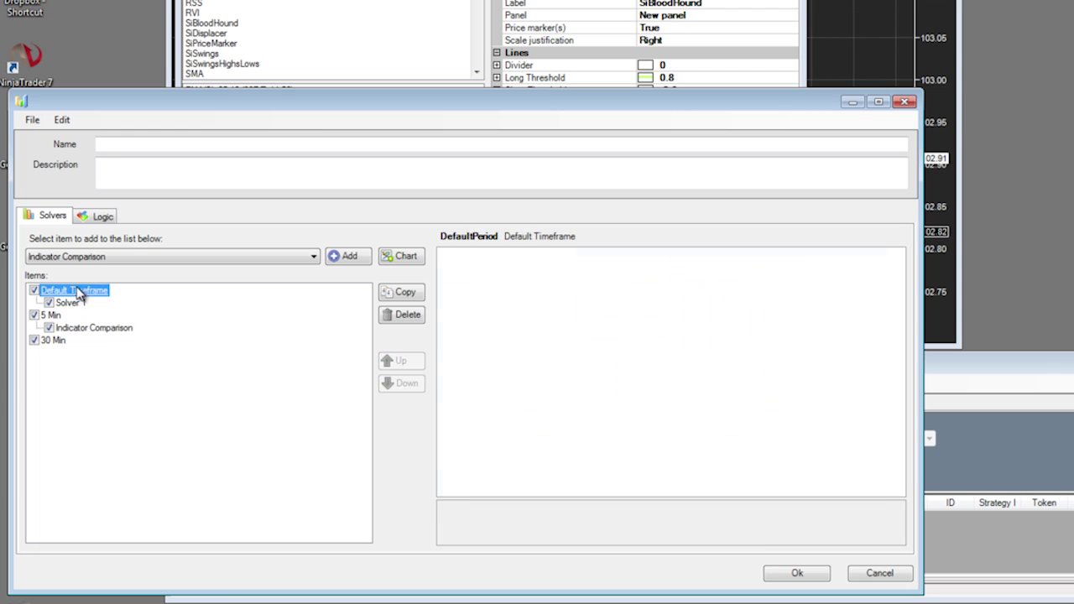
pyautogui.click(120, 143)
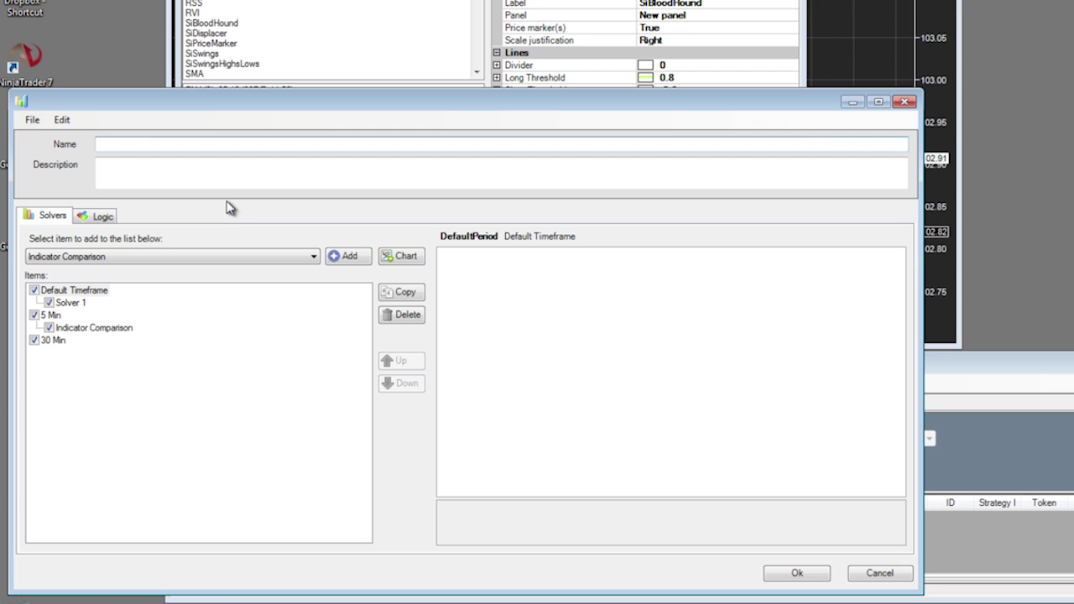
pyautogui.write('Ea')
pyautogui.click(240, 185)
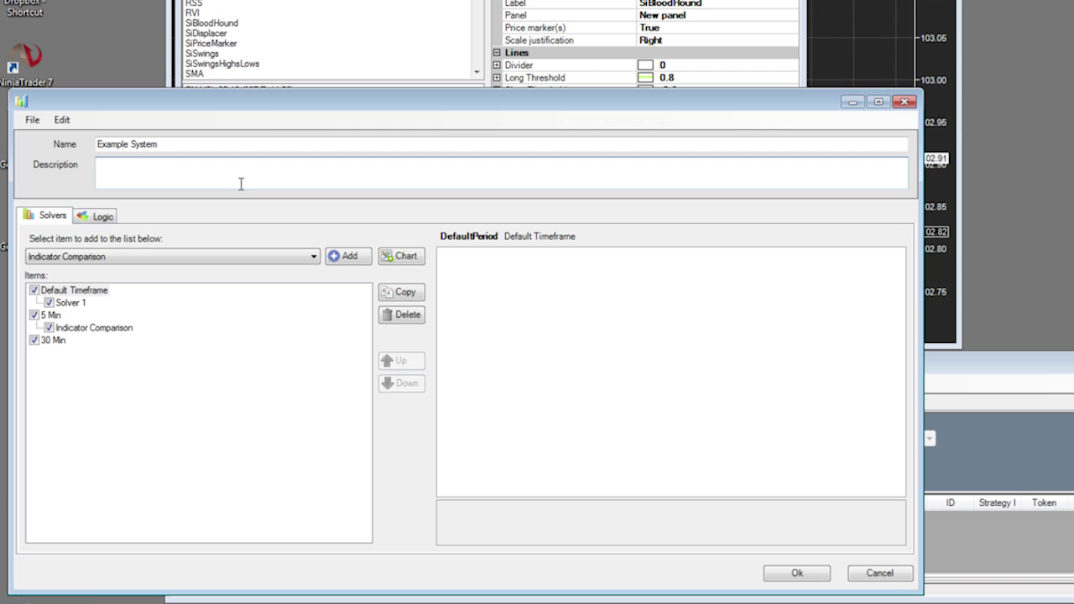
# Enter Criteria 1 and Criteria 2 as separate lines of the template's description and save the template.
pyautogui.click(241, 184)
pyautogui.moveTo(13, 168); pyautogui.dragTo(192, 168)
pyautogui.moveTo(346, 113); pyautogui.dragTo(327, 0)
pyautogui.write('Criteria 1')
pyautogui.press('Return')
pyautogui.write('Criteria 2')
pyautogui.click(198, 3)
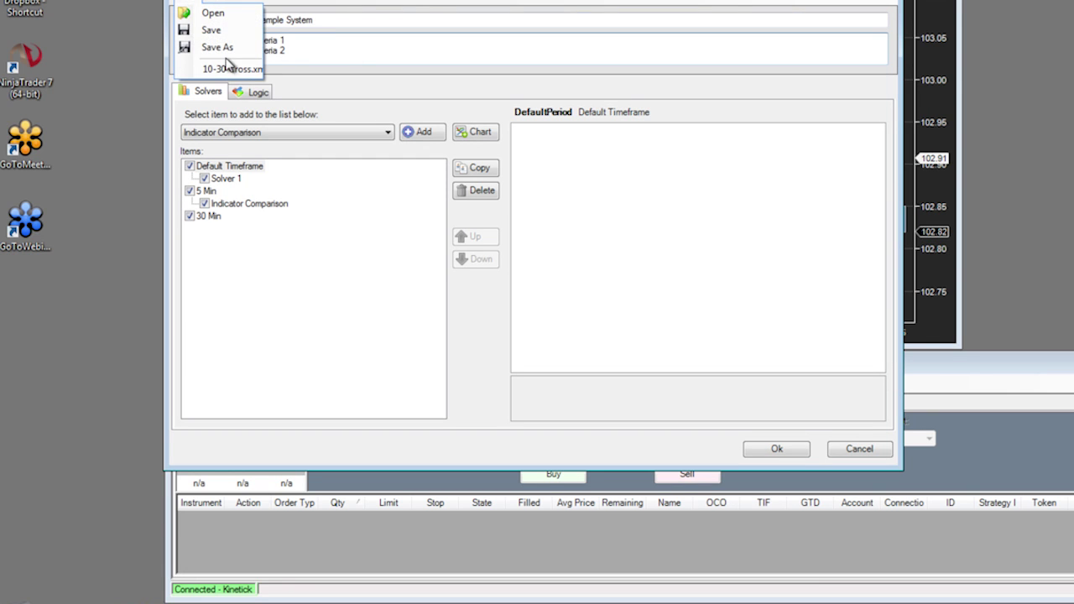
pyautogui.click(212, 30)
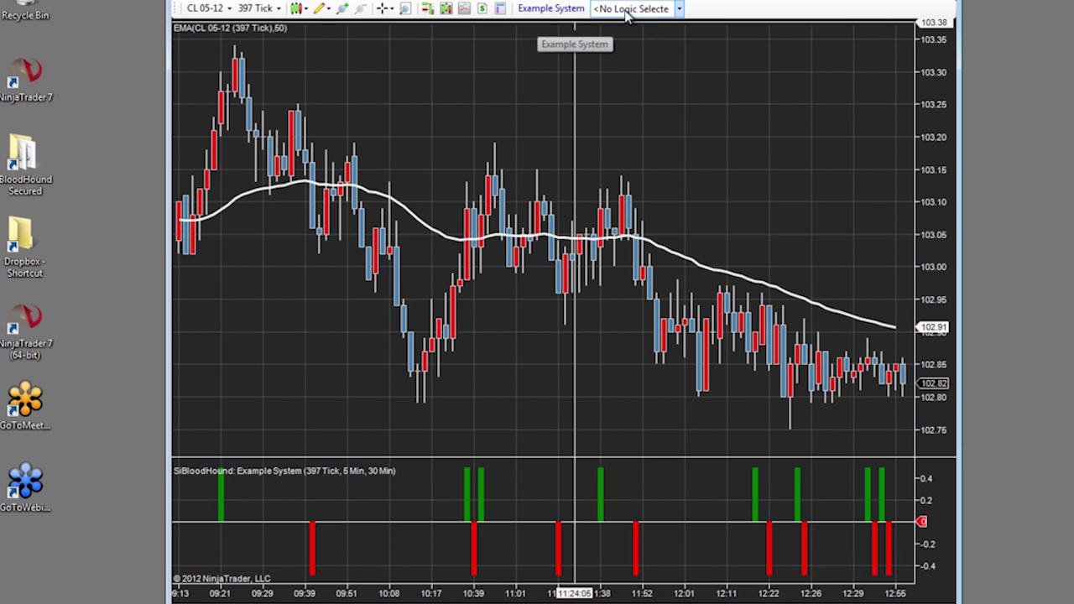
# Examine the file options and Solver 1's properties in the template editor opened from the chart, and close it.
pyautogui.click(559, 13)
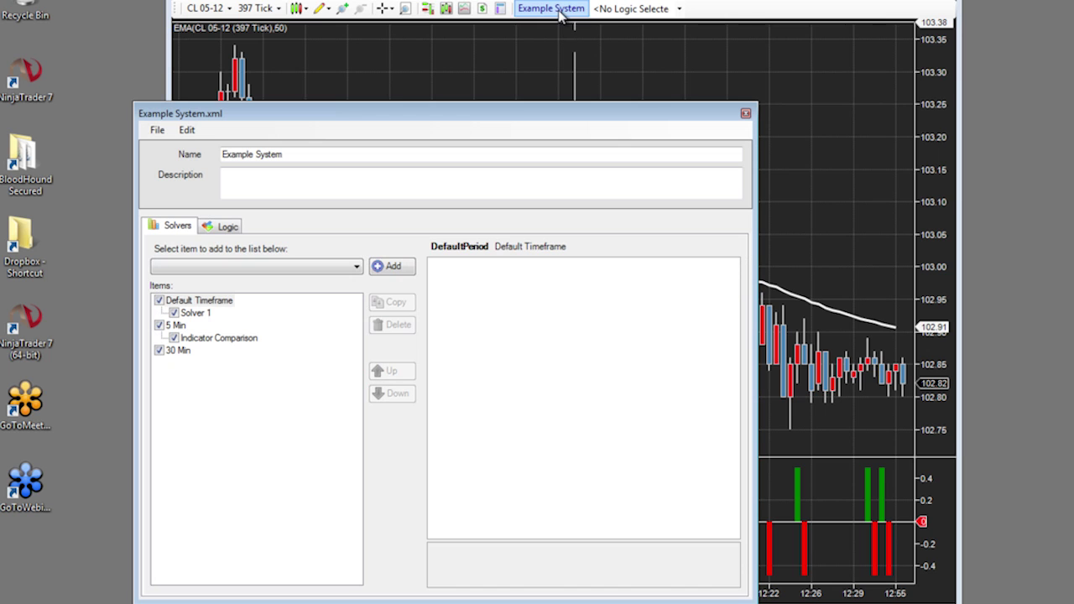
pyautogui.moveTo(482, 120); pyautogui.dragTo(550, 116)
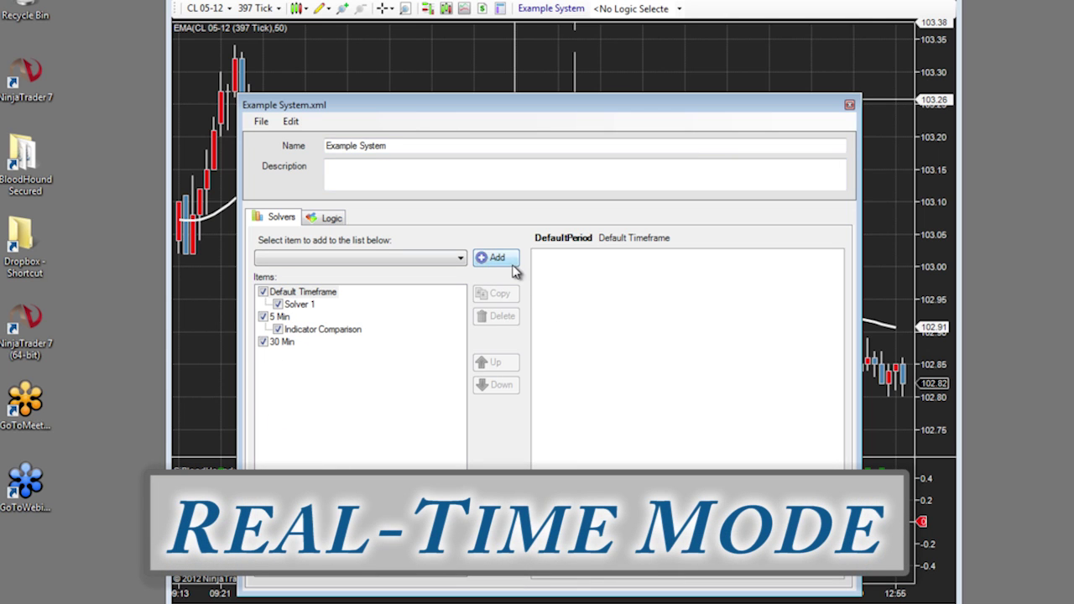
pyautogui.click(261, 122)
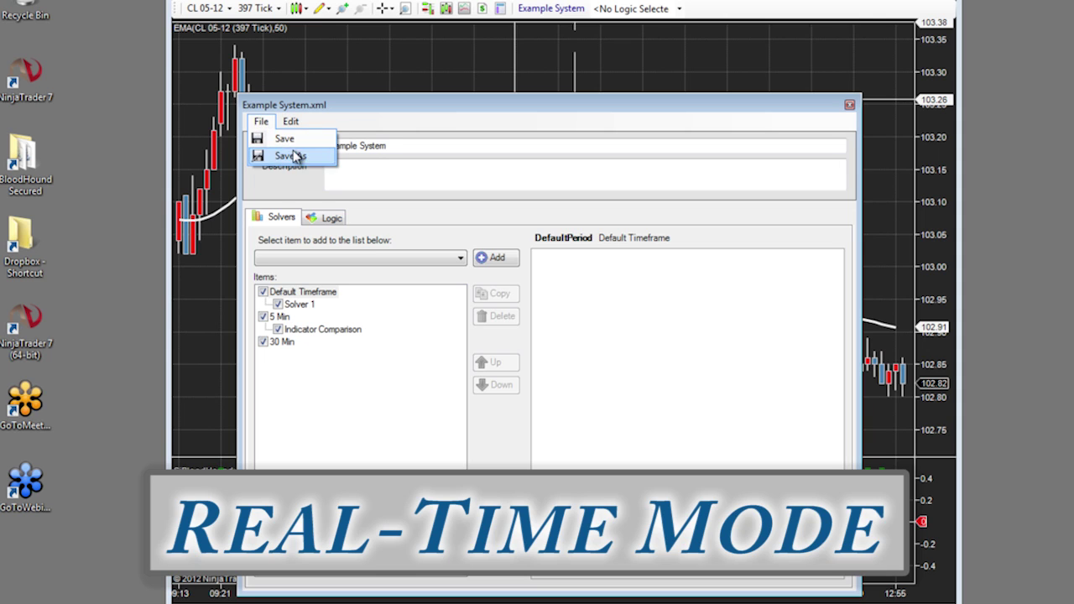
pyautogui.click(509, 106)
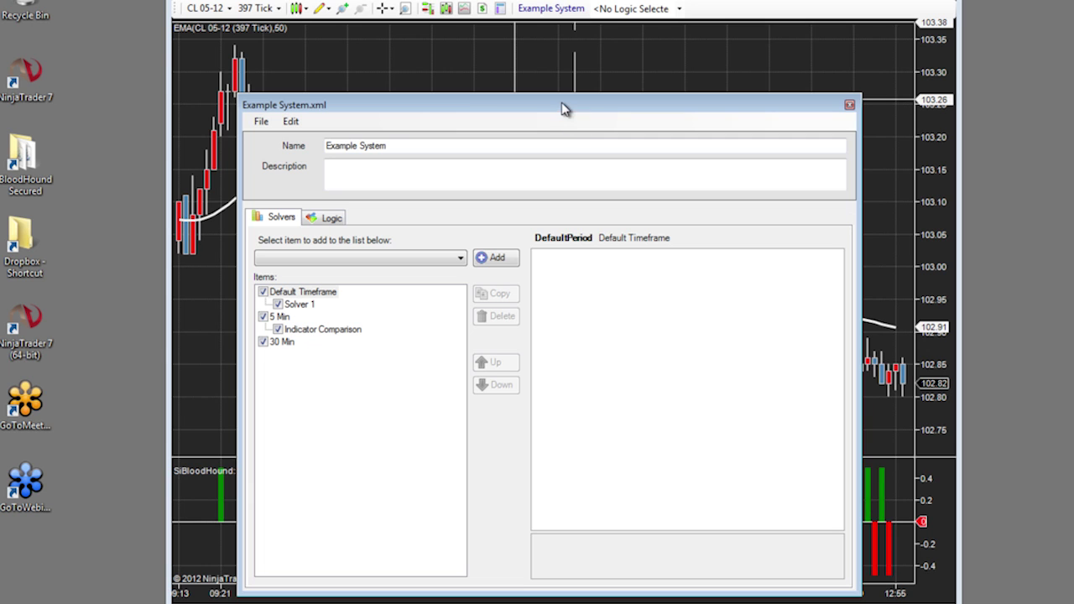
pyautogui.moveTo(537, 107); pyautogui.dragTo(1073, 108)
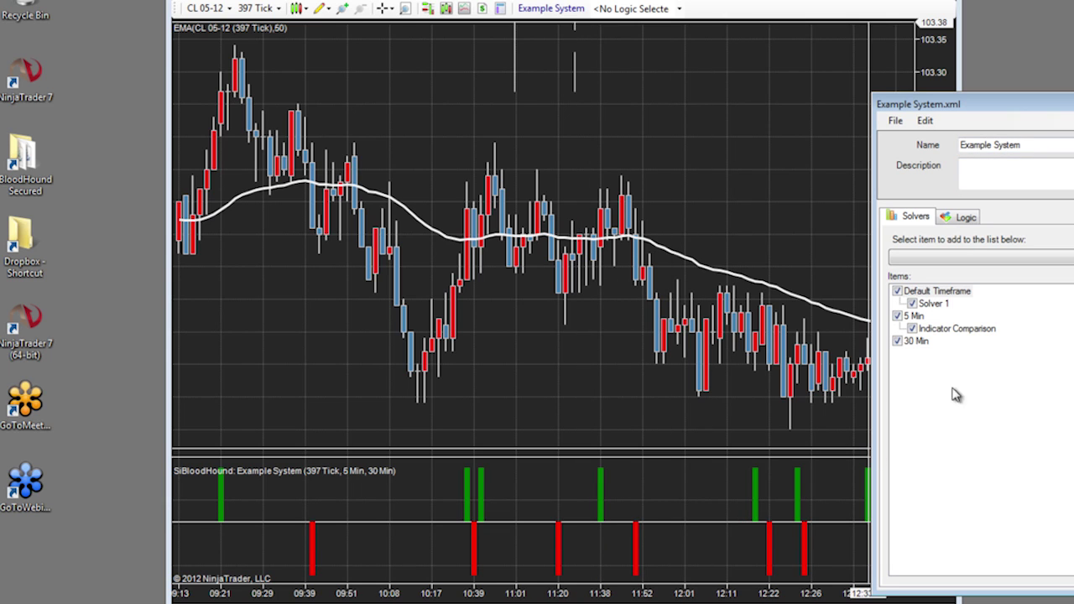
pyautogui.click(933, 303)
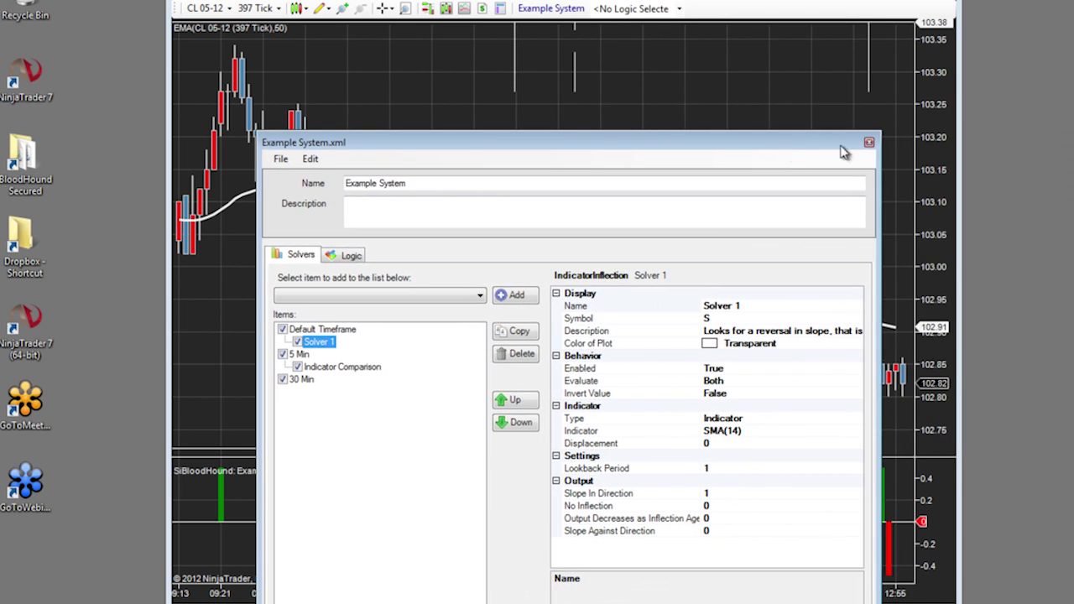
pyautogui.click(869, 142)
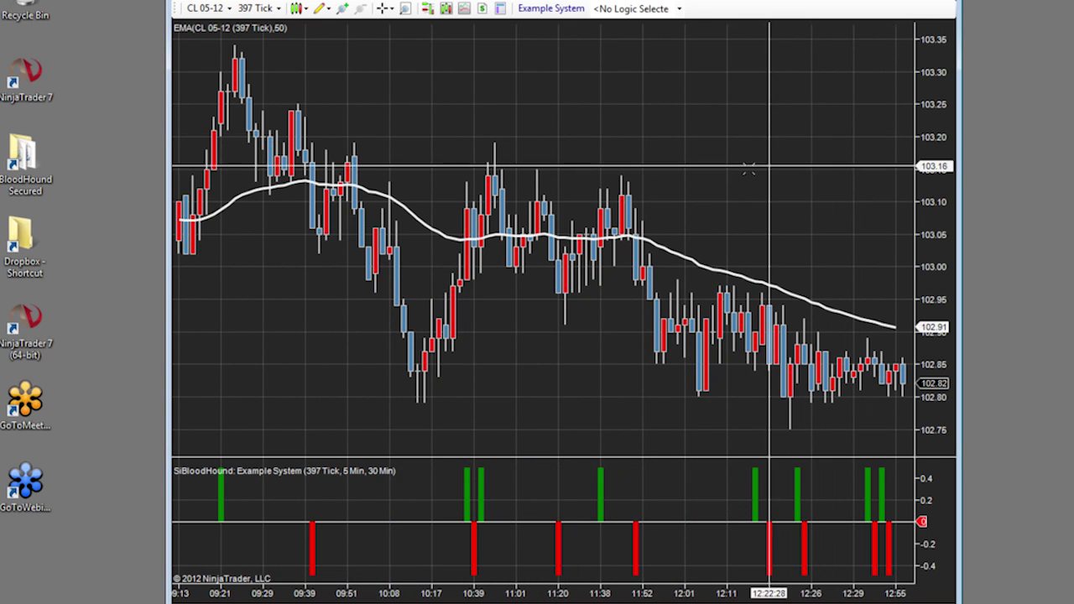
# Open the Example System template through the chart's SiBloodHound indicator settings and examine its file options.
pyautogui.rightClick(710, 174)
pyautogui.click(767, 238)
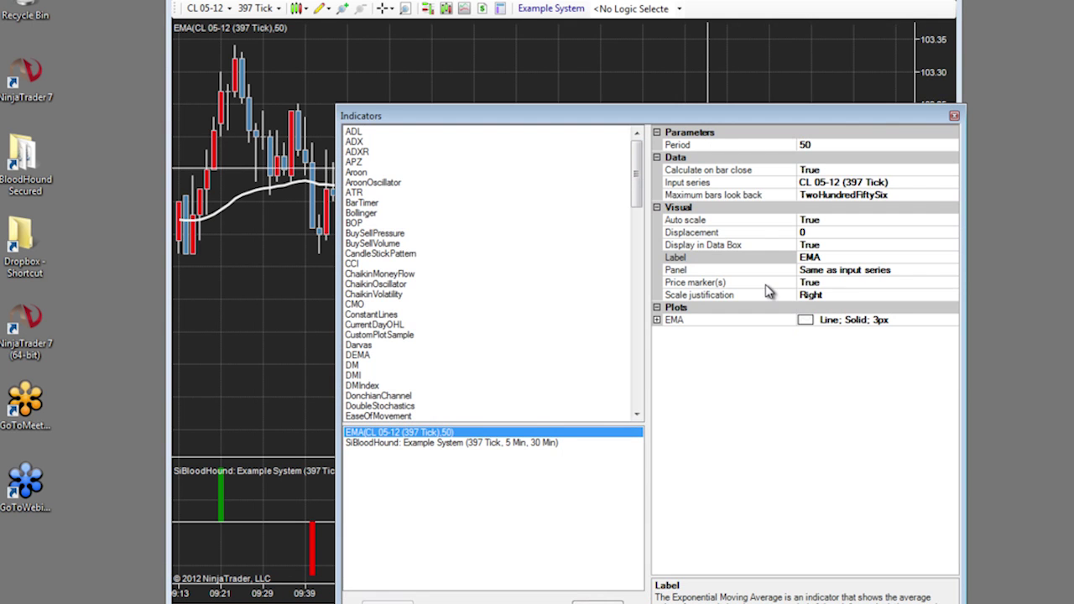
pyautogui.click(376, 443)
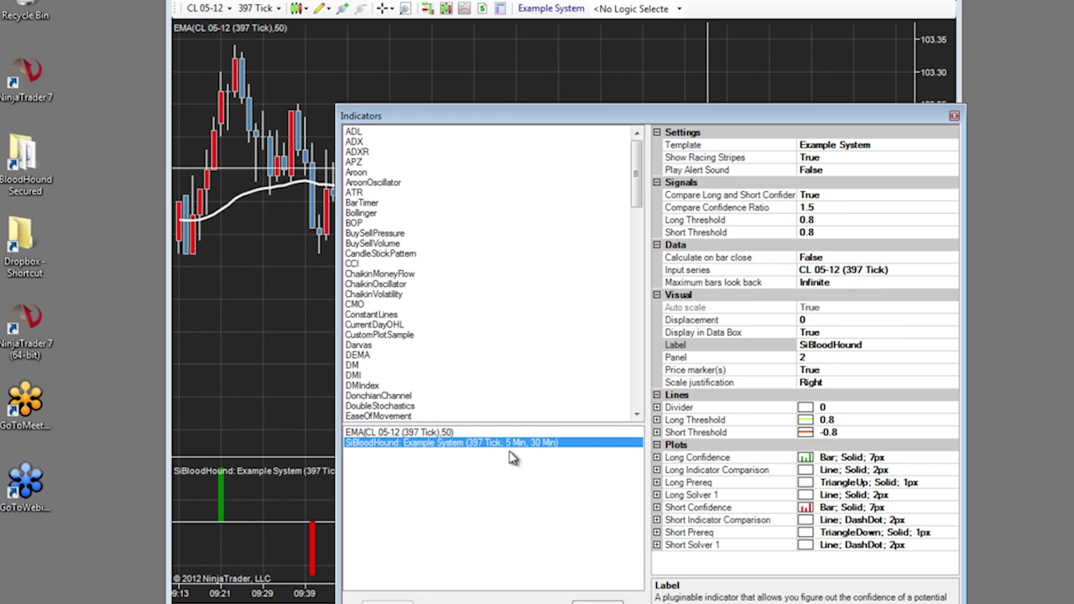
pyautogui.click(943, 146)
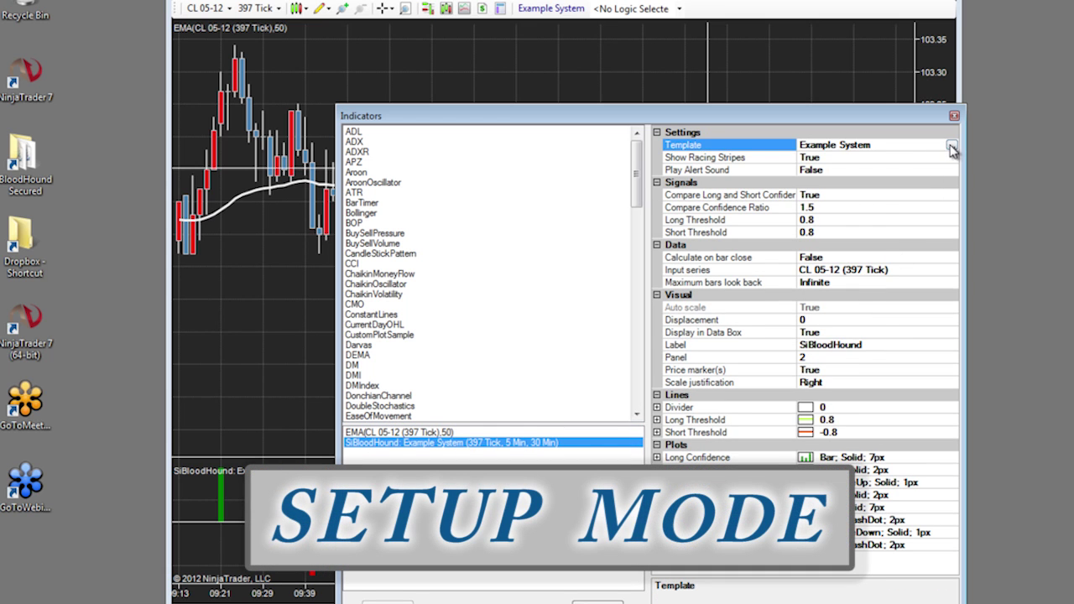
pyautogui.click(952, 146)
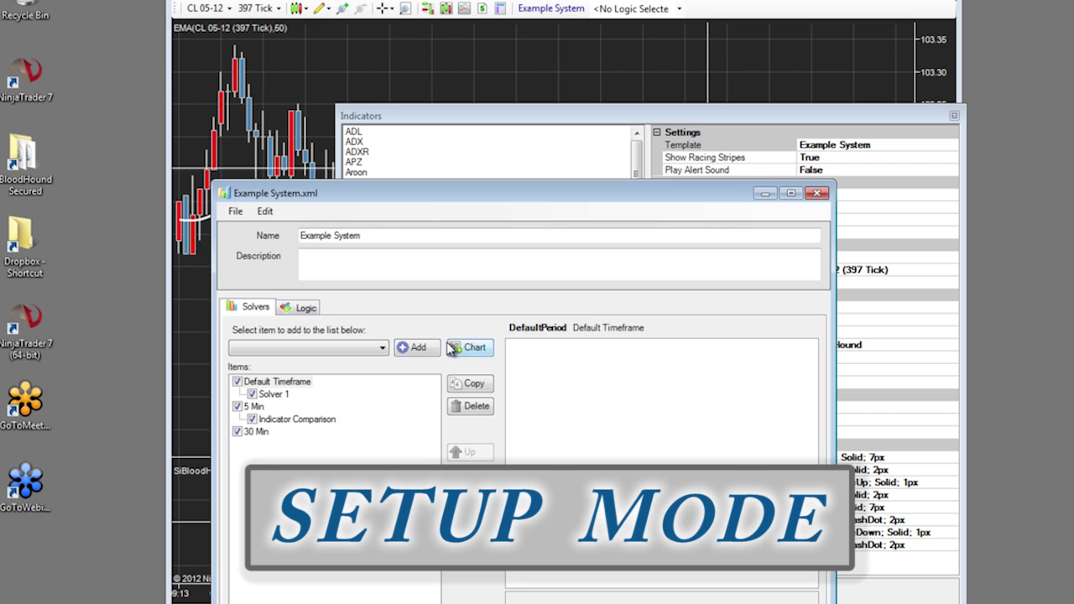
pyautogui.click(235, 211)
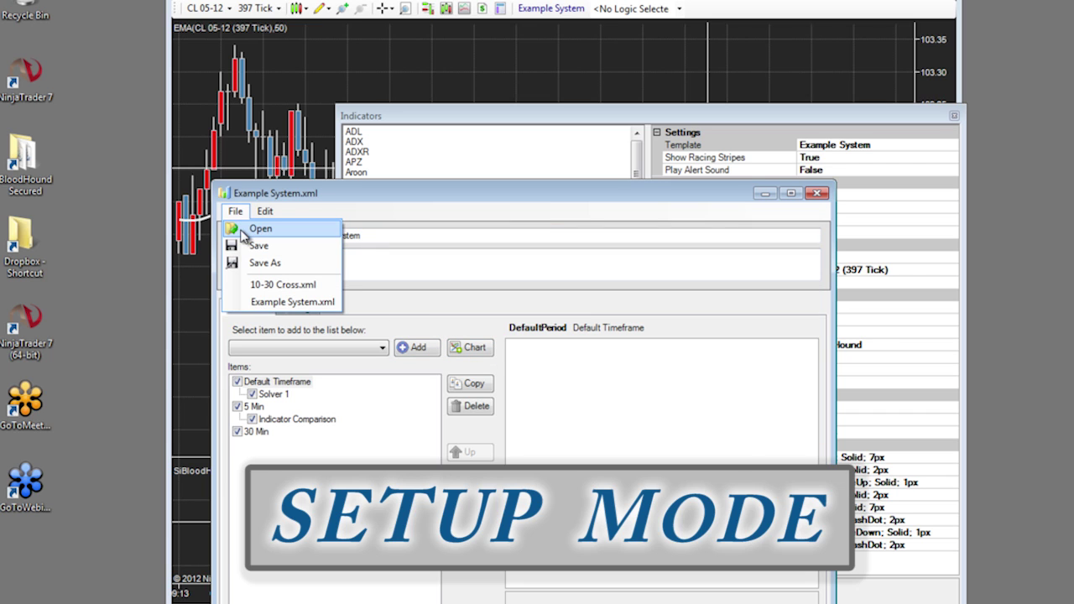
pyautogui.click(412, 207)
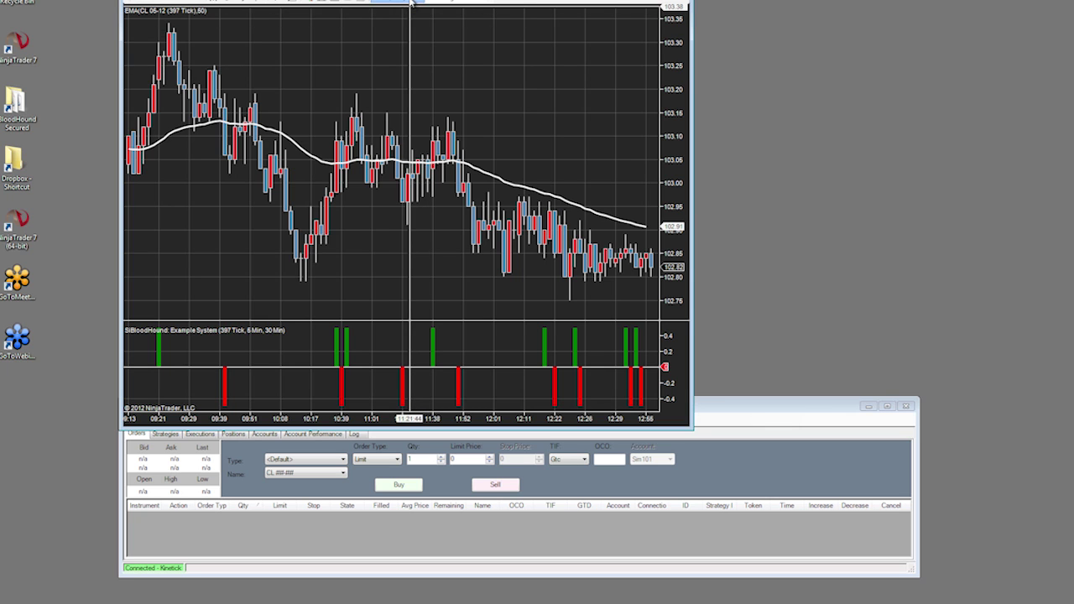
# Create a new logic in the Example System template using the editor opened from the chart.
pyautogui.moveTo(336, 21); pyautogui.dragTo(479, 125)
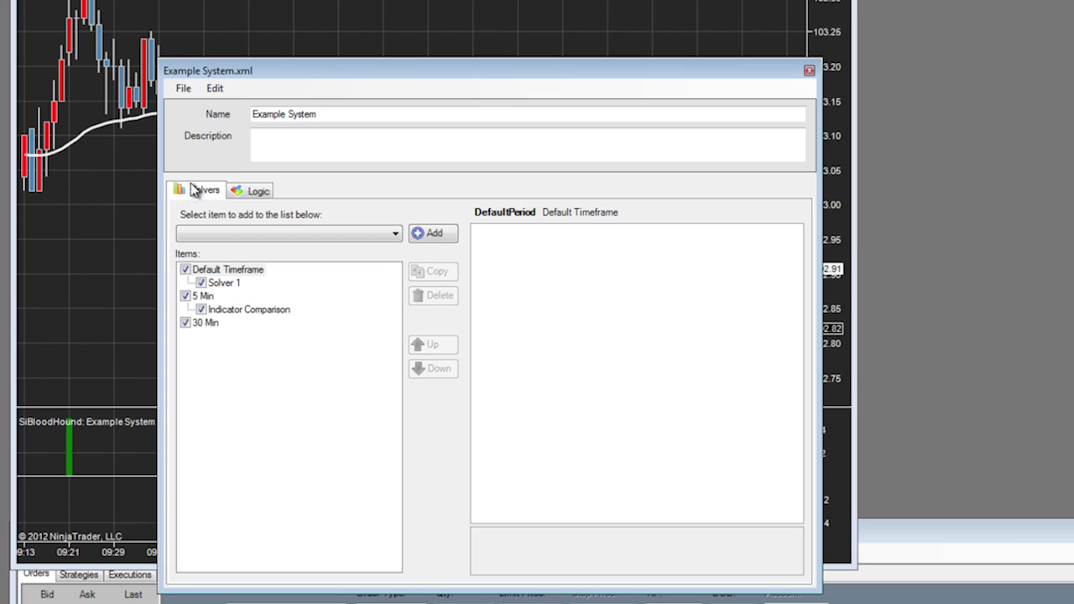
pyautogui.click(259, 193)
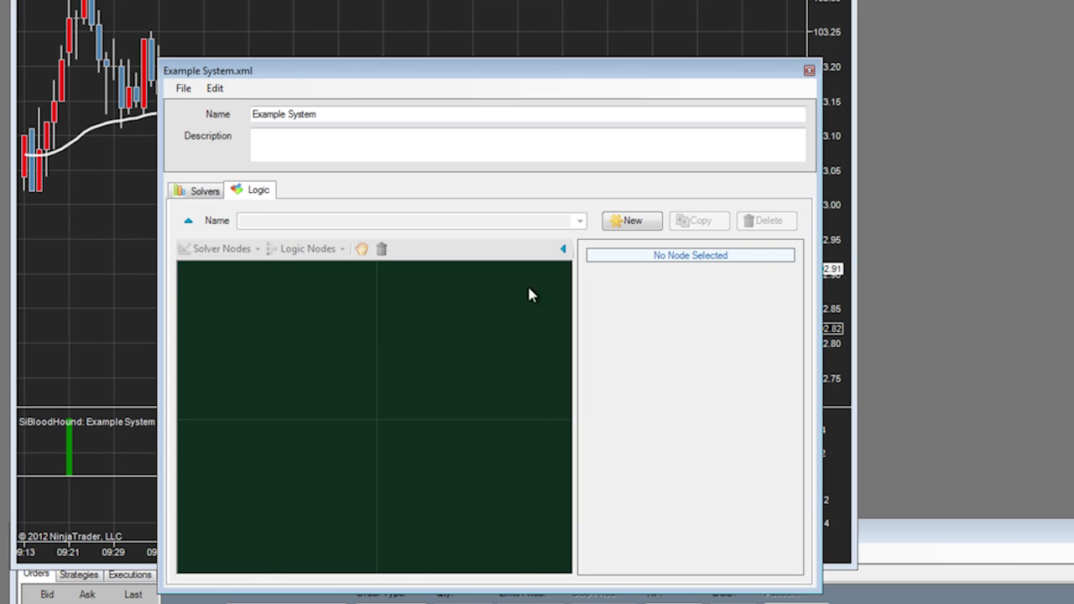
pyautogui.click(632, 221)
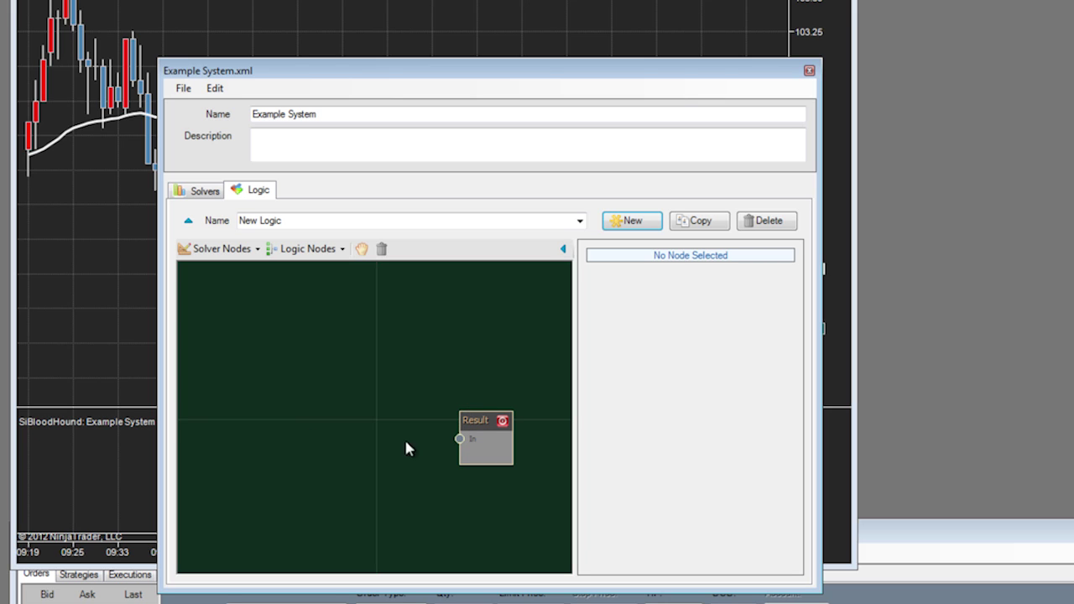
# Examine the solver nodes offered for the default and 5 Min timeframes and the available logic node types.
pyautogui.click(242, 250)
pyautogui.moveTo(243, 272)
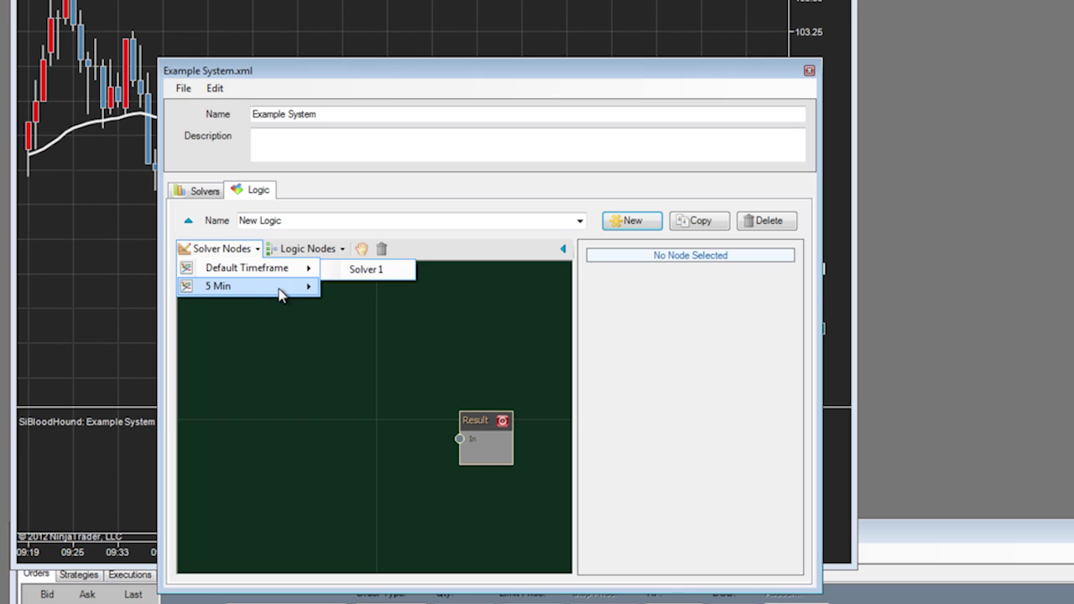
pyautogui.moveTo(290, 288)
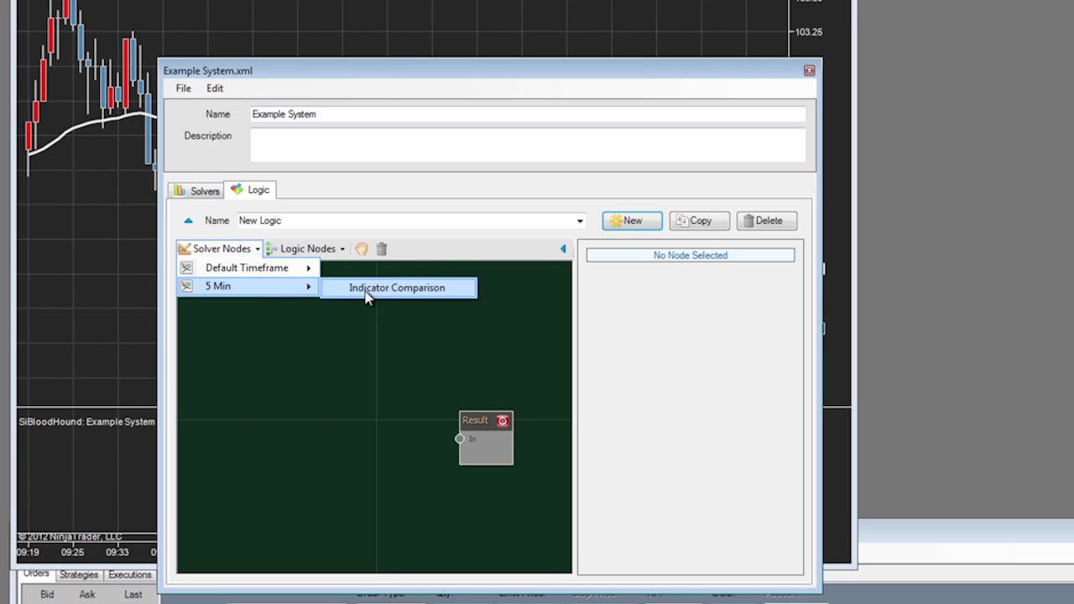
pyautogui.click(338, 257)
pyautogui.click(338, 257)
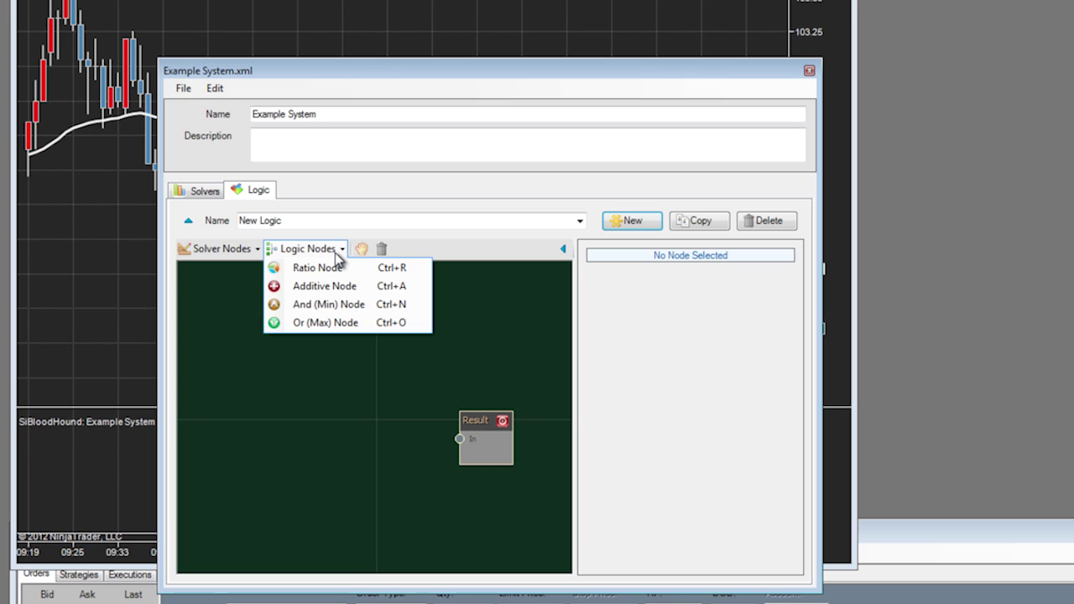
pyautogui.click(225, 257)
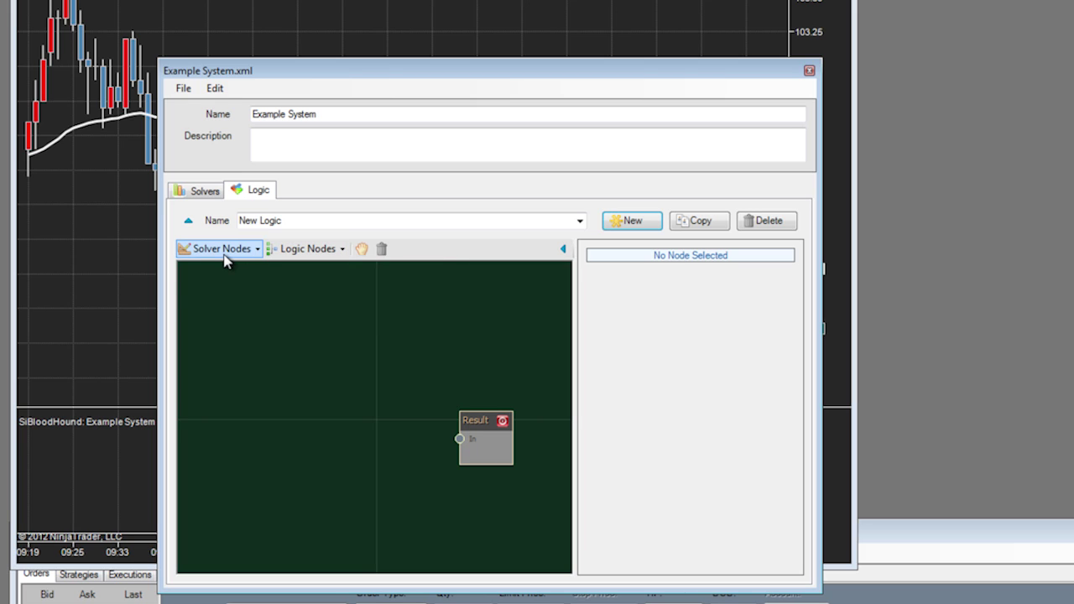
# Add the default timeframe's Solver 1 node to New Logic and place it above and to the left of the Result node.
pyautogui.click(224, 260)
pyautogui.moveTo(286, 273)
pyautogui.click(359, 270)
pyautogui.moveTo(403, 429); pyautogui.dragTo(250, 359)
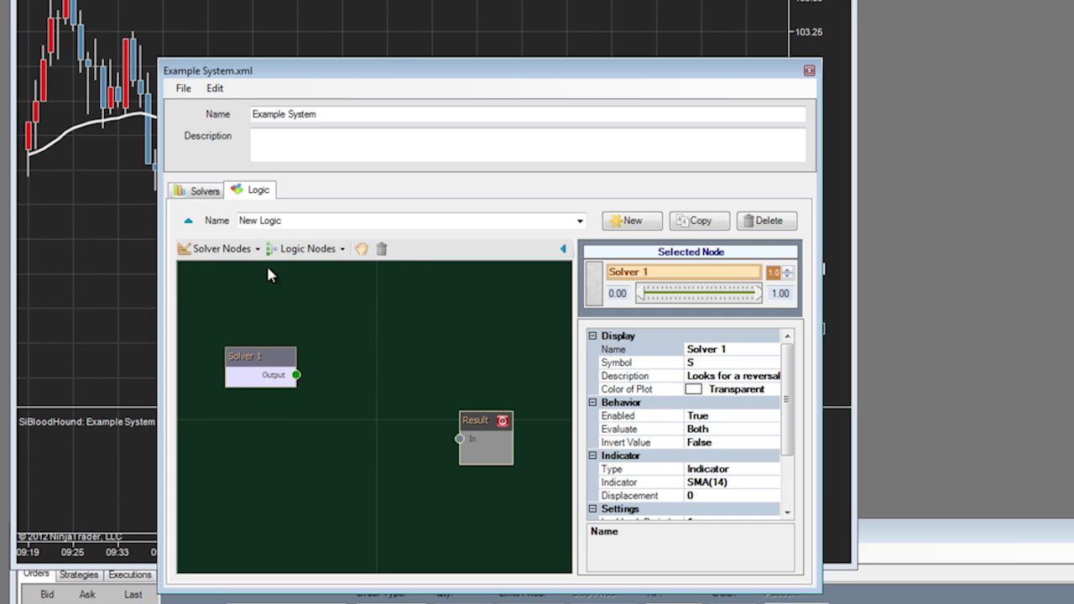
# Add the 5 Min timeframe's Indicator Comparison node and place it directly below the Solver 1 node.
pyautogui.click(220, 248)
pyautogui.moveTo(230, 286)
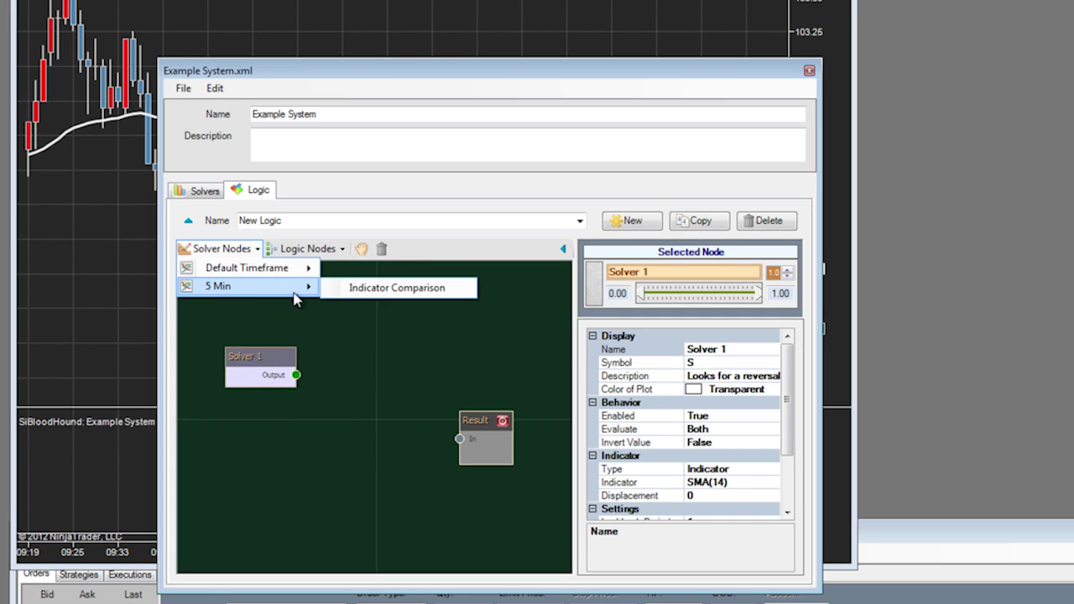
pyautogui.click(369, 288)
pyautogui.moveTo(400, 428); pyautogui.dragTo(245, 418)
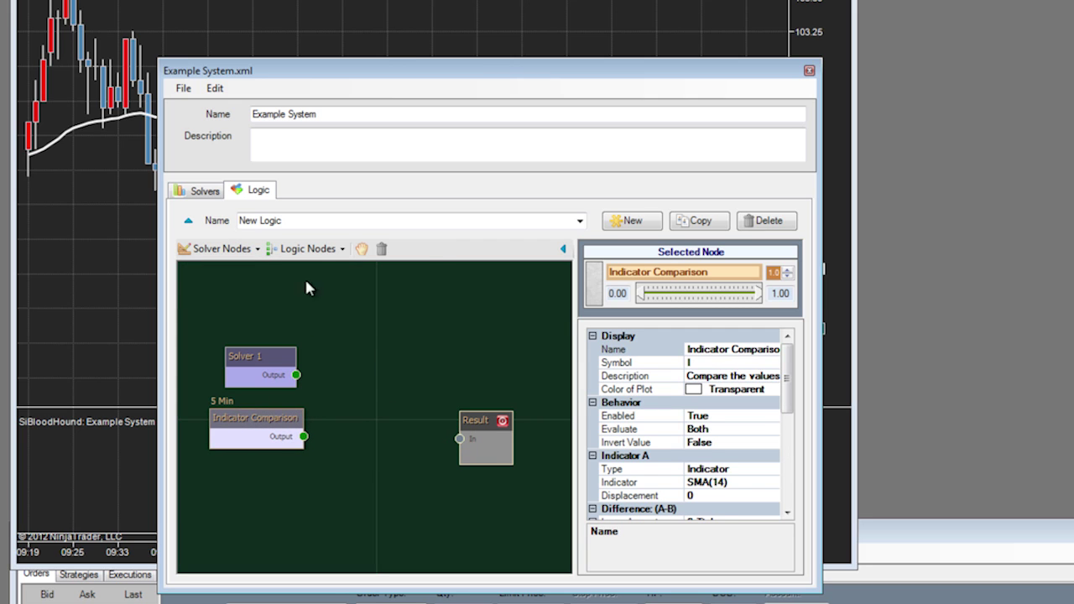
# Add an And (Min) node and wire Solver 1 and Indicator Comparison through it to the Result node.
pyautogui.click(308, 248)
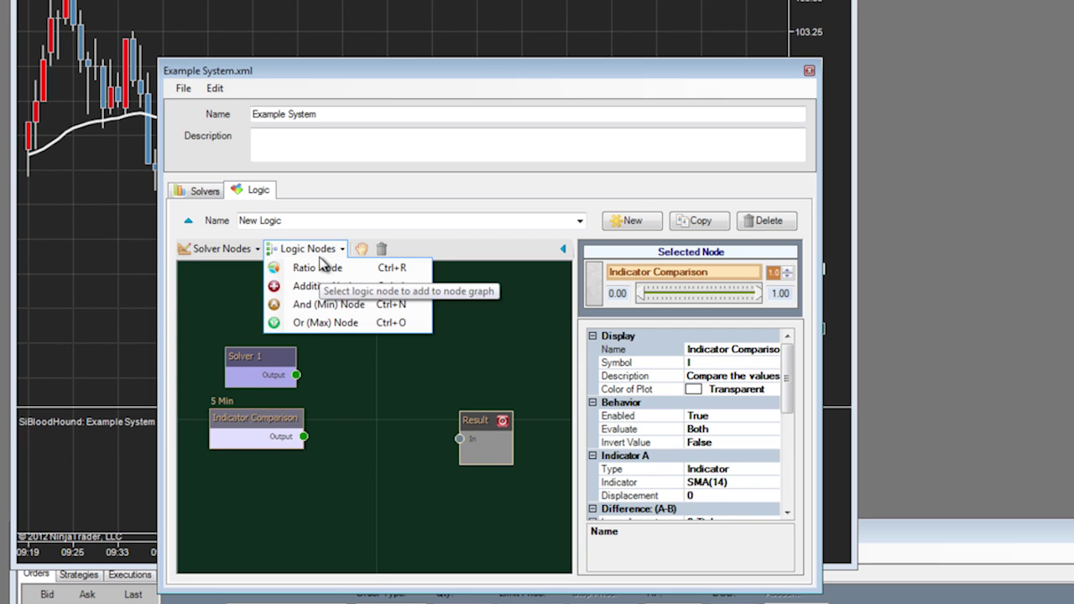
pyautogui.click(311, 305)
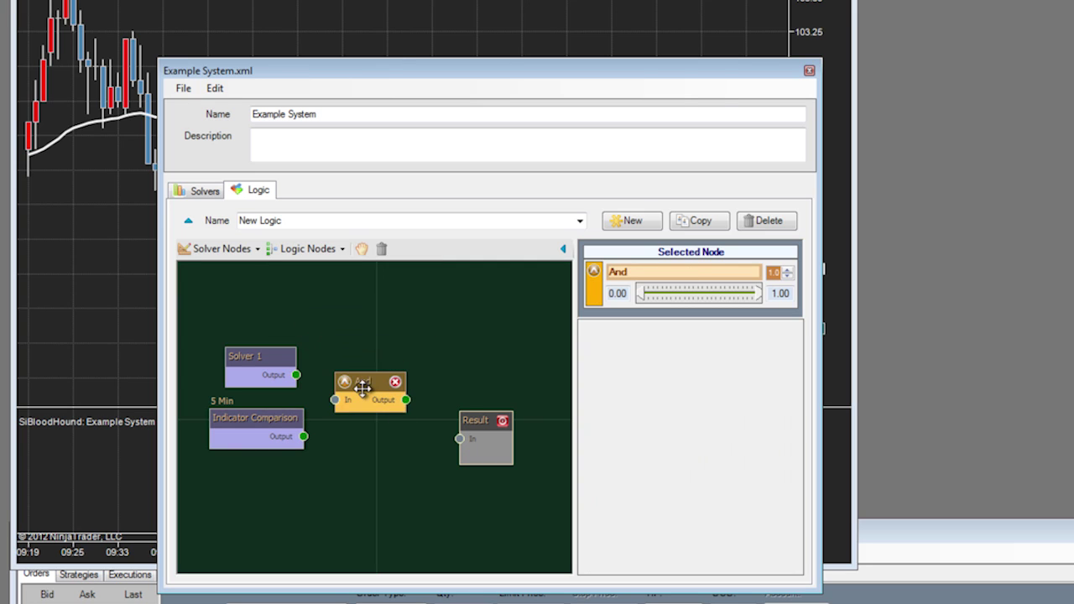
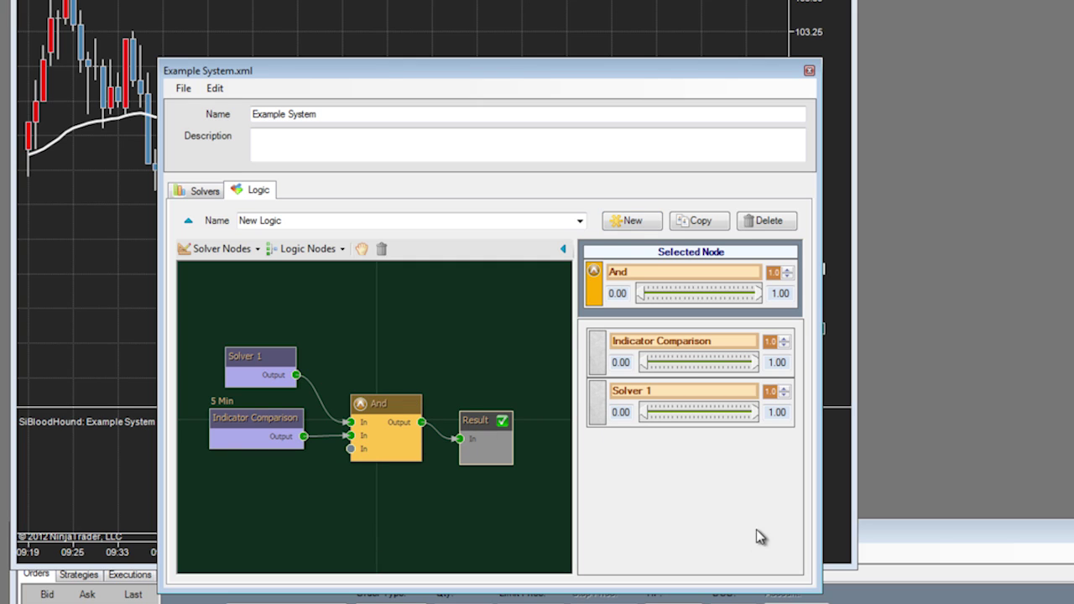
pyautogui.moveTo(399, 401)
# Examine the properties of the Solver 1, Indicator Comparison and And nodes, enlarging the editor window for more room.
pyautogui.click(259, 359)
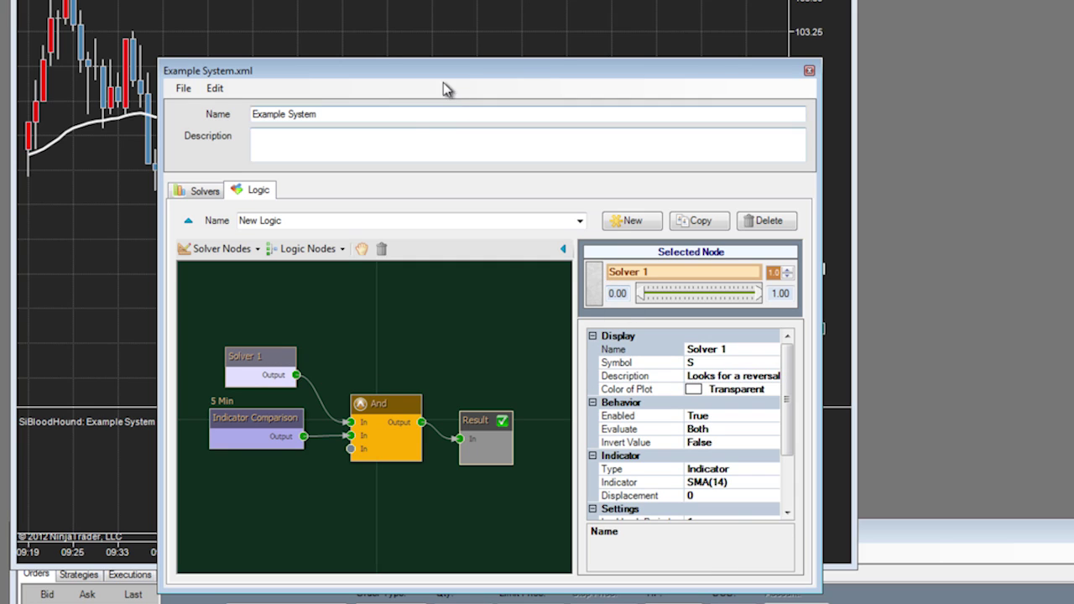
pyautogui.click(252, 419)
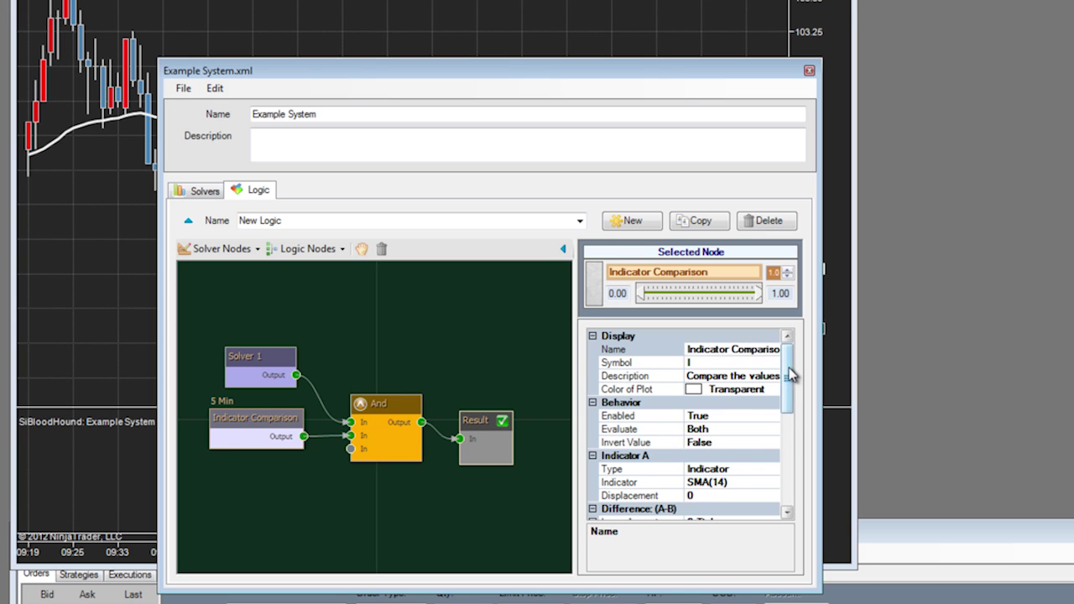
pyautogui.scroll(-2, 788, 372)
pyautogui.moveTo(826, 596); pyautogui.dragTo(930, 603)
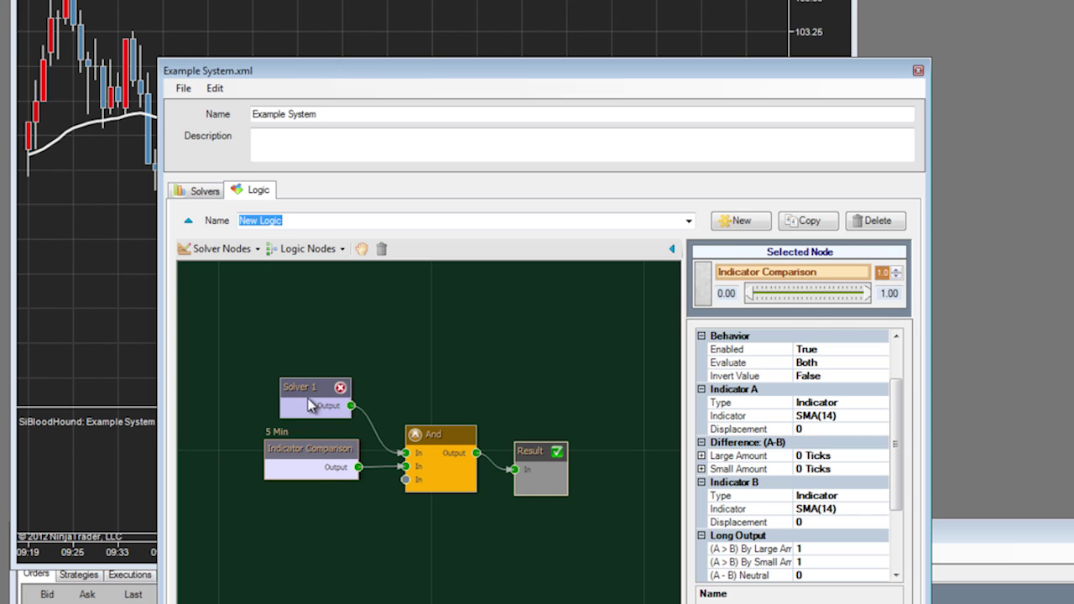
pyautogui.click(415, 436)
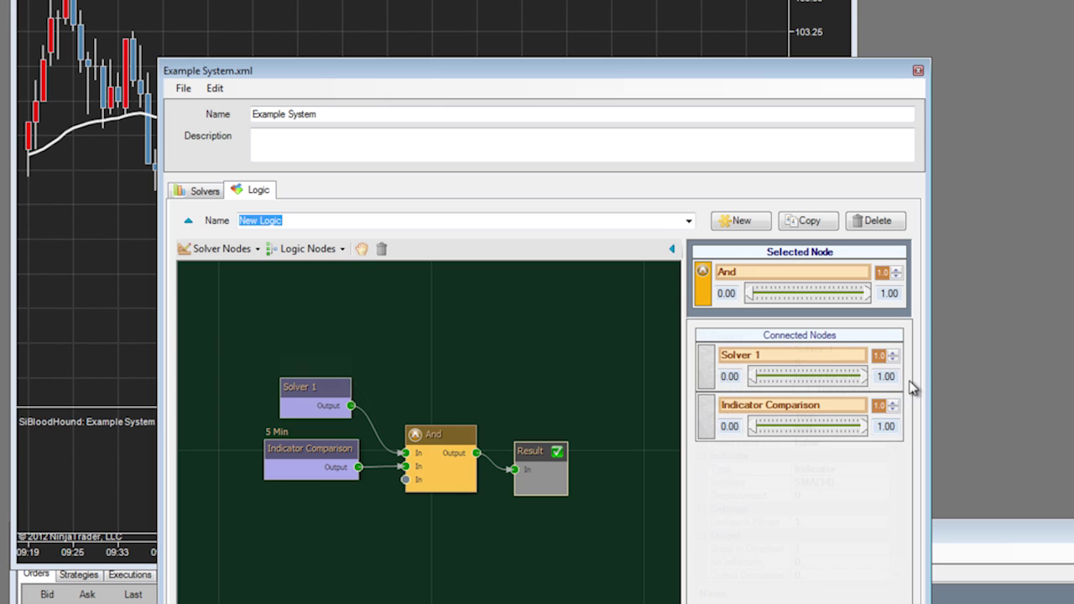
# Examine the Solver 1 node's Hedge and Plot Color options and its editable name.
pyautogui.click(839, 355)
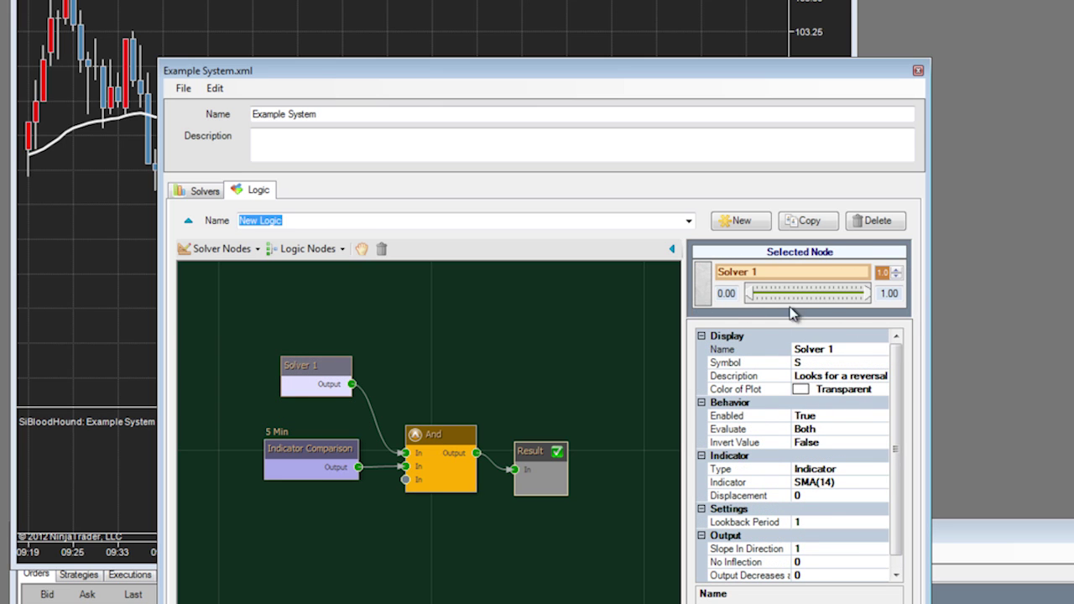
pyautogui.rightClick(714, 273)
pyautogui.moveTo(752, 294)
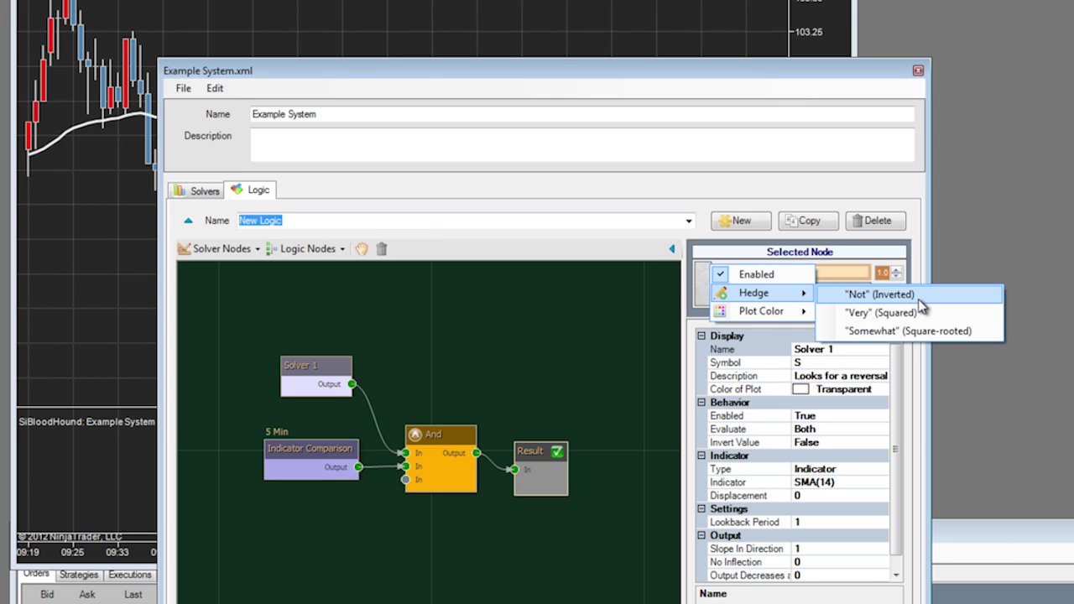
pyautogui.moveTo(757, 317)
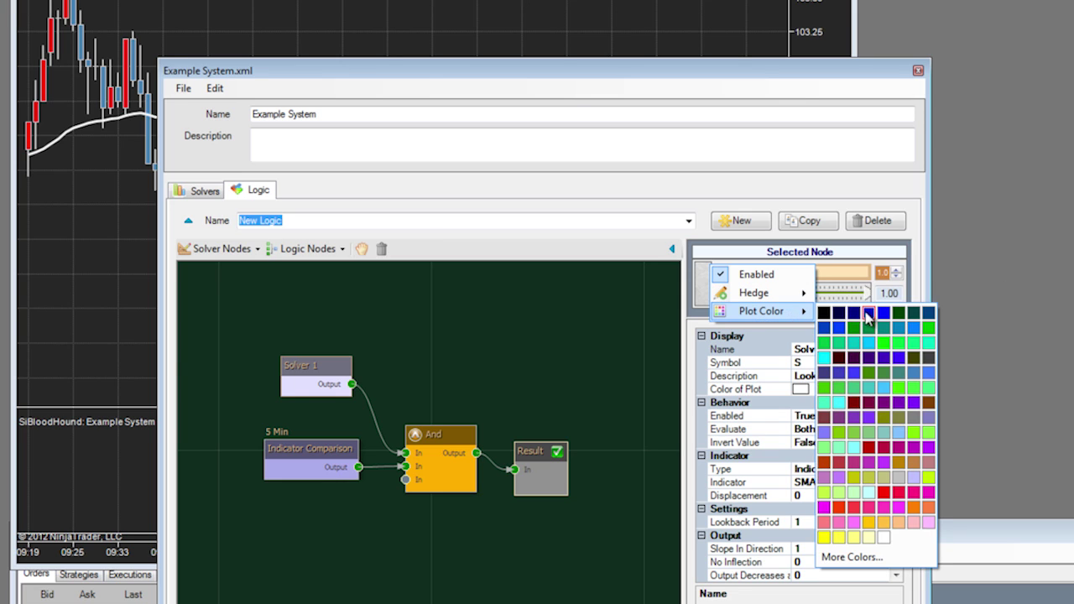
pyautogui.click(772, 258)
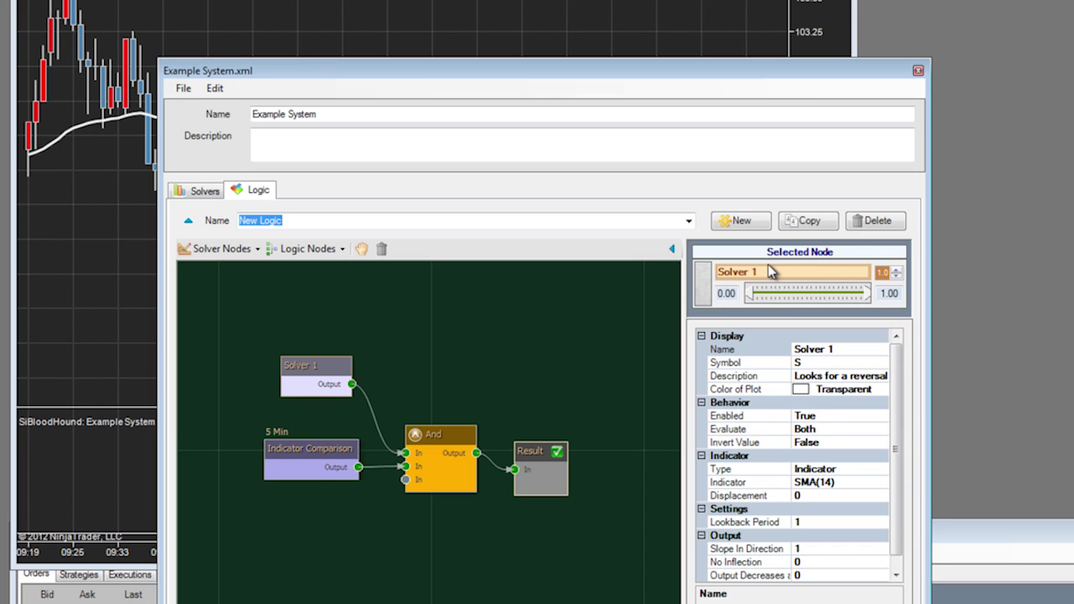
pyautogui.moveTo(791, 269); pyautogui.dragTo(721, 290)
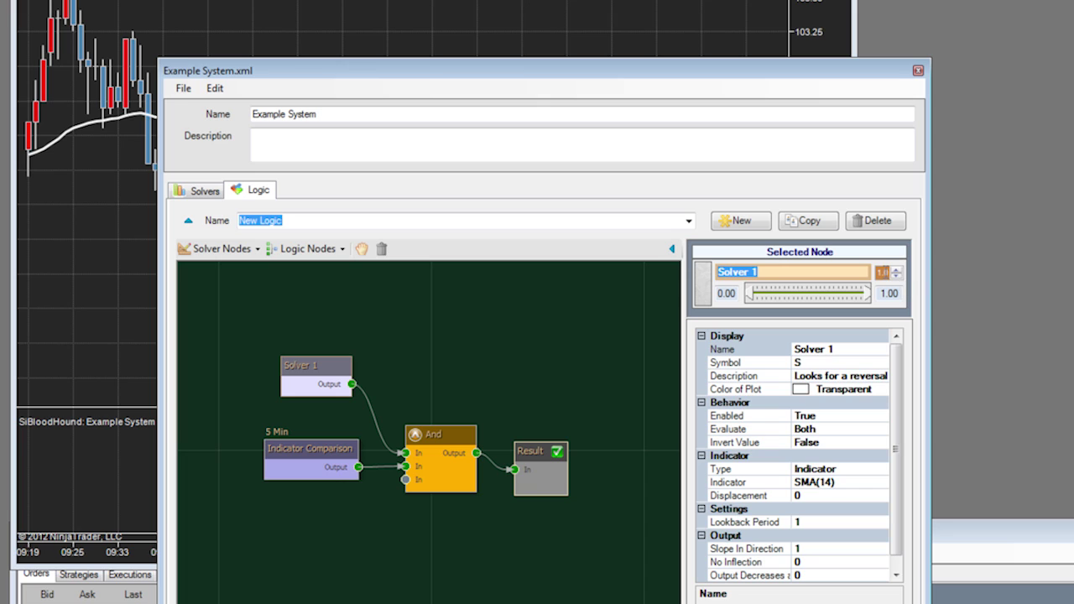
pyautogui.press('Tab')
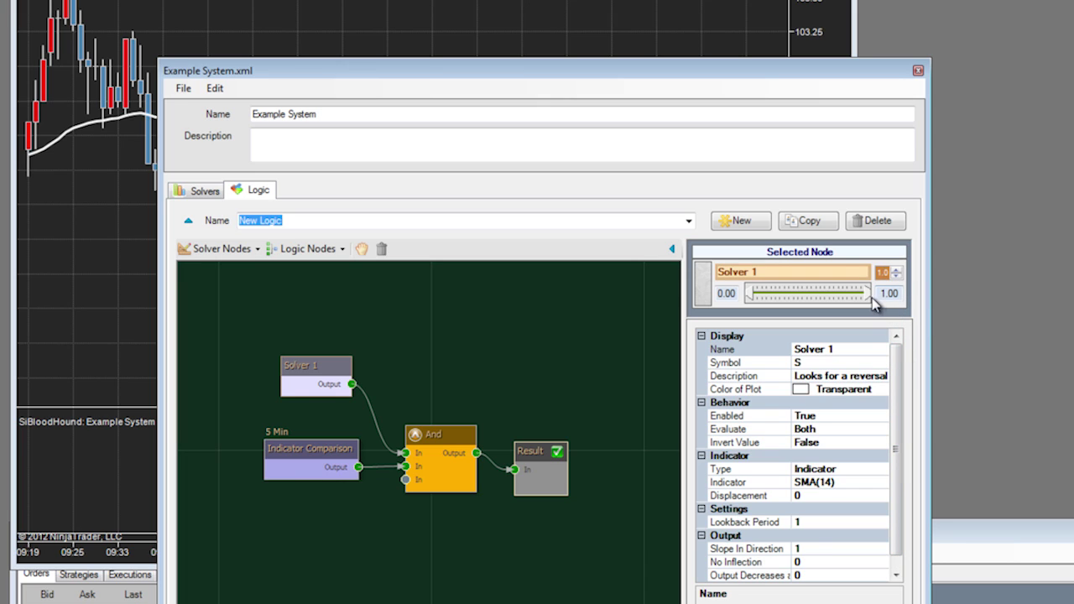
# Try different lower and upper output limits for Solver 1, returning them to 0.00 and 1.00.
pyautogui.moveTo(871, 302); pyautogui.dragTo(833, 294)
pyautogui.moveTo(753, 293); pyautogui.dragTo(870, 292)
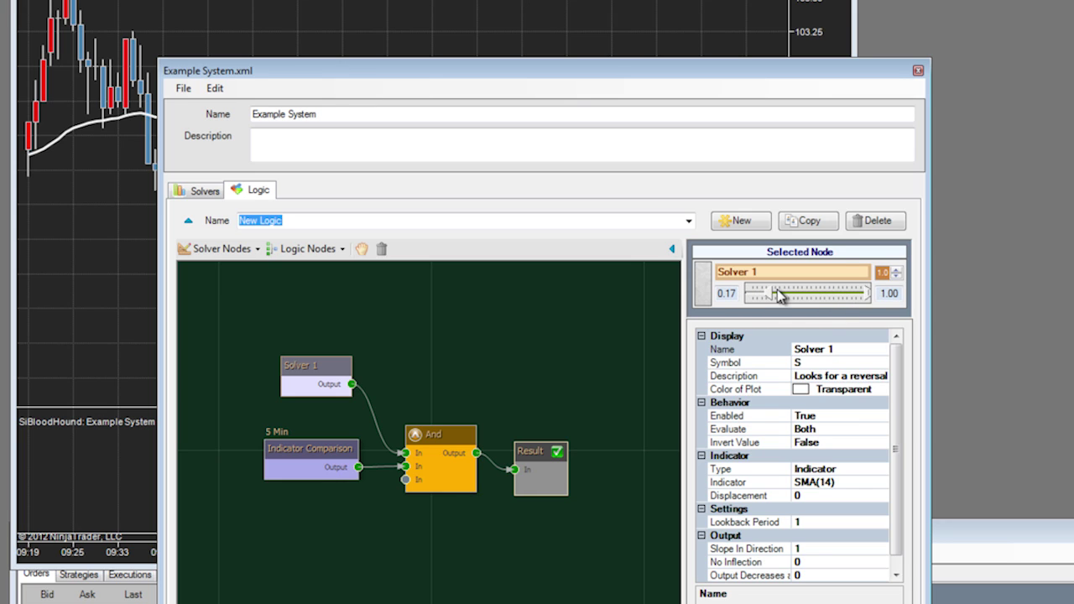
pyautogui.moveTo(776, 299); pyautogui.dragTo(747, 295)
# Delete the Solver 1 node from the New Logic graph.
pyautogui.click(458, 436)
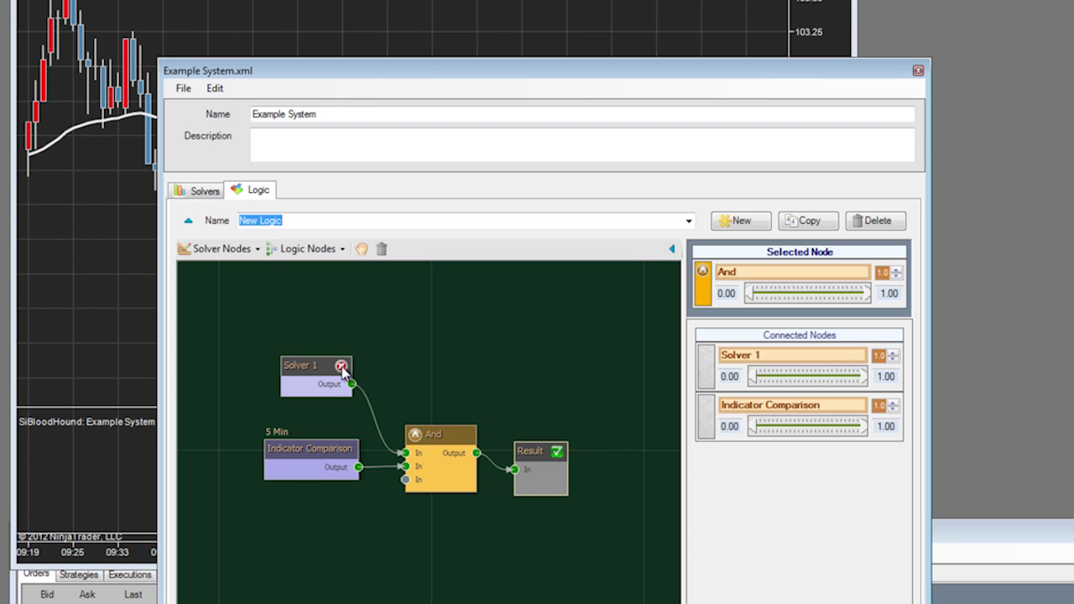
pyautogui.click(314, 365)
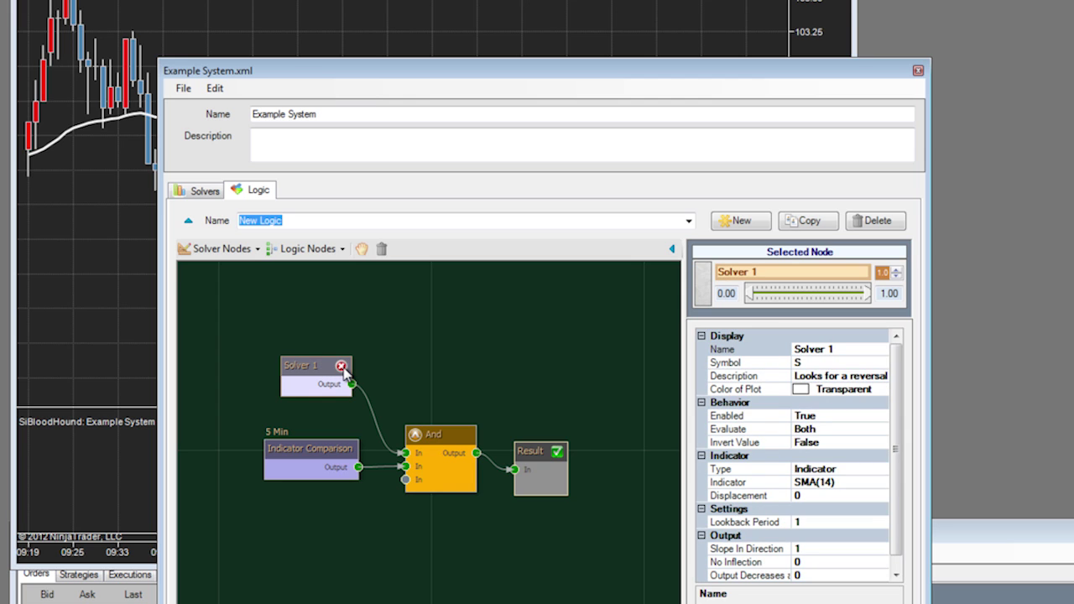
pyautogui.click(341, 367)
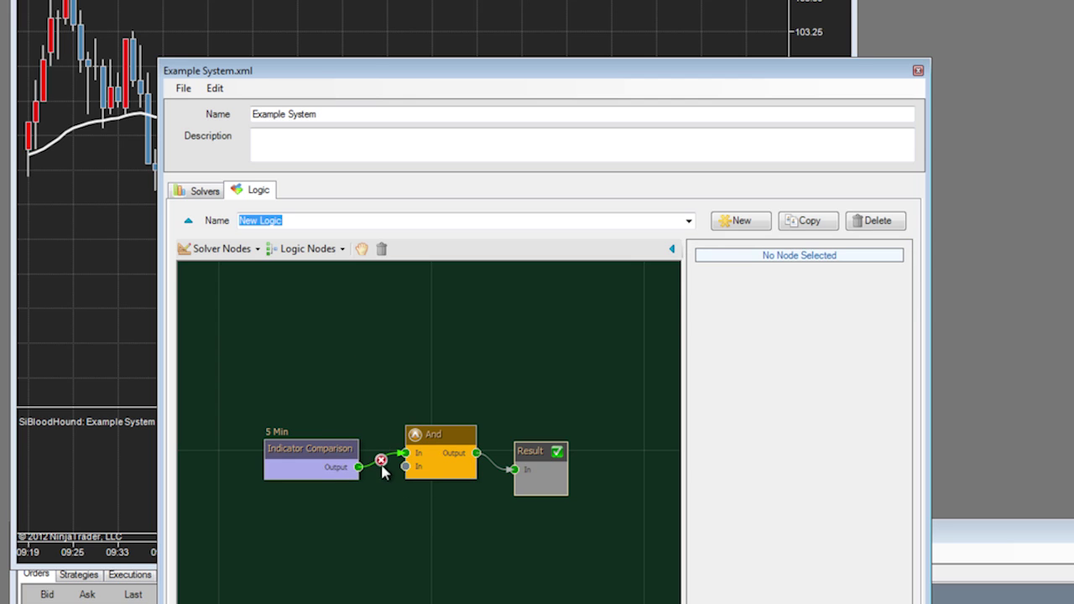
# Remove the connection between the Indicator Comparison and And nodes, and delete the And node.
pyautogui.moveTo(309, 443); pyautogui.dragTo(245, 434)
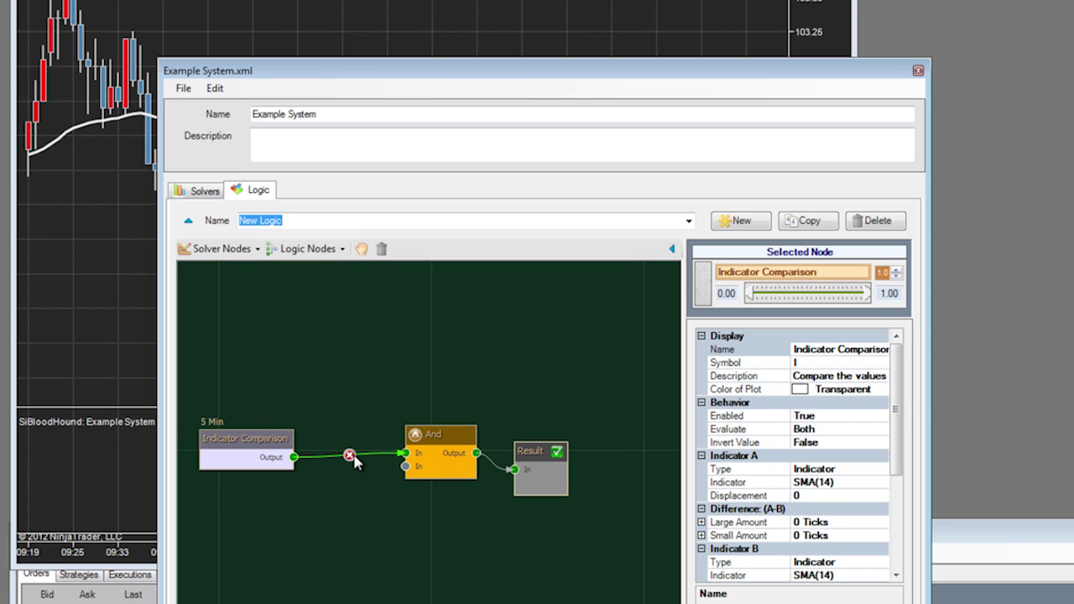
pyautogui.click(351, 457)
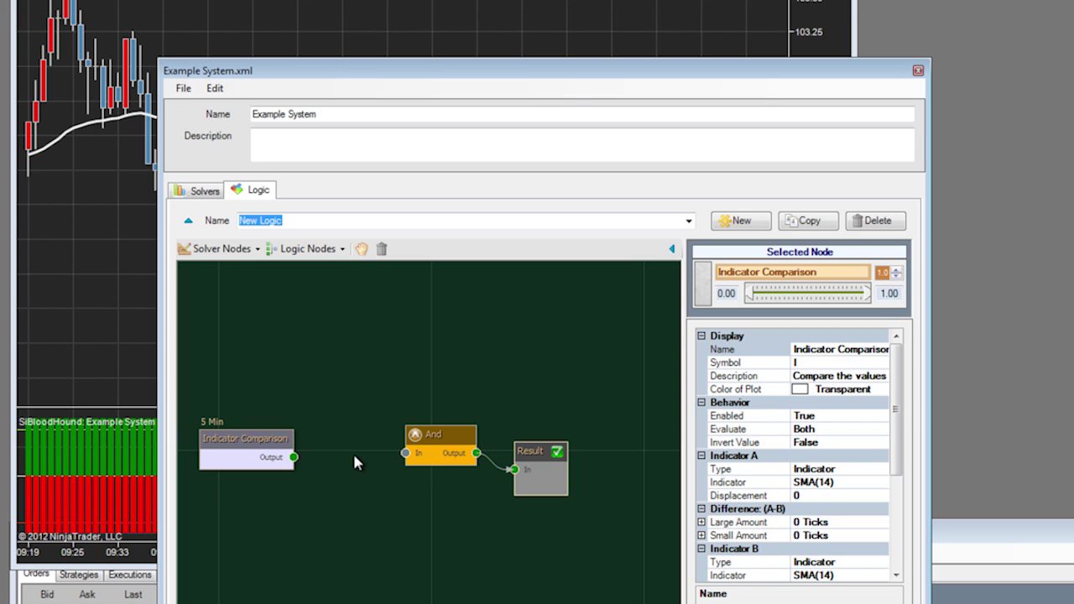
pyautogui.click(448, 437)
pyautogui.click(466, 435)
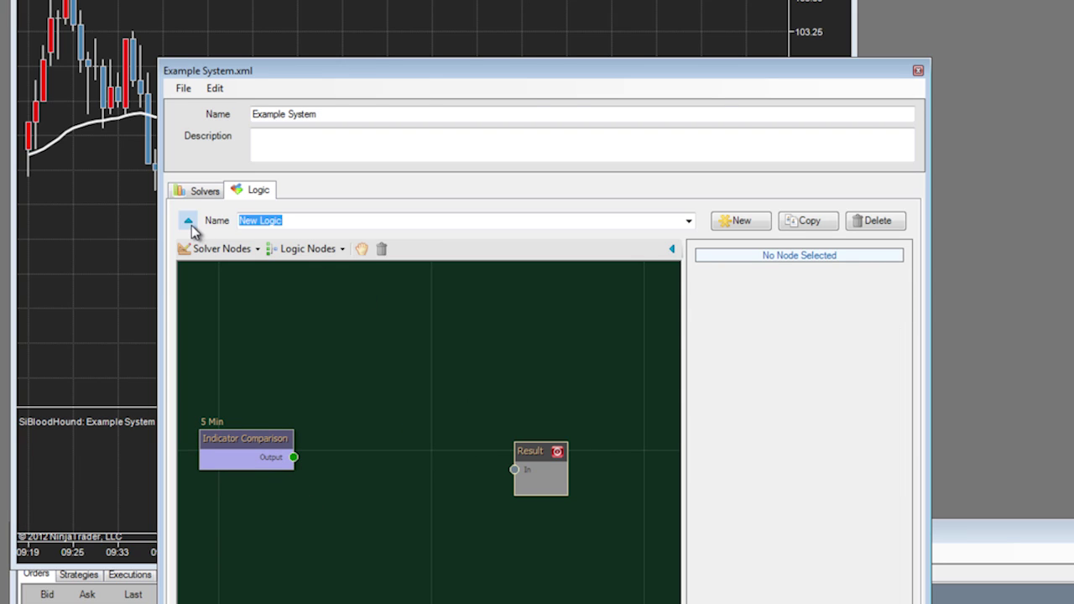
# Create two additional logics in the Example System template.
pyautogui.click(688, 221)
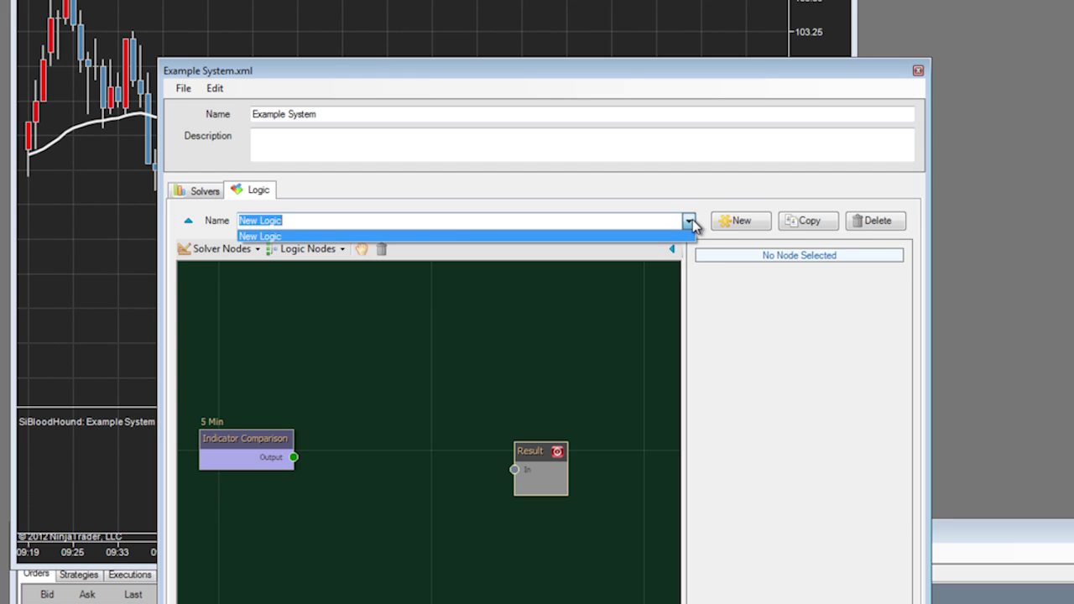
pyautogui.click(728, 215)
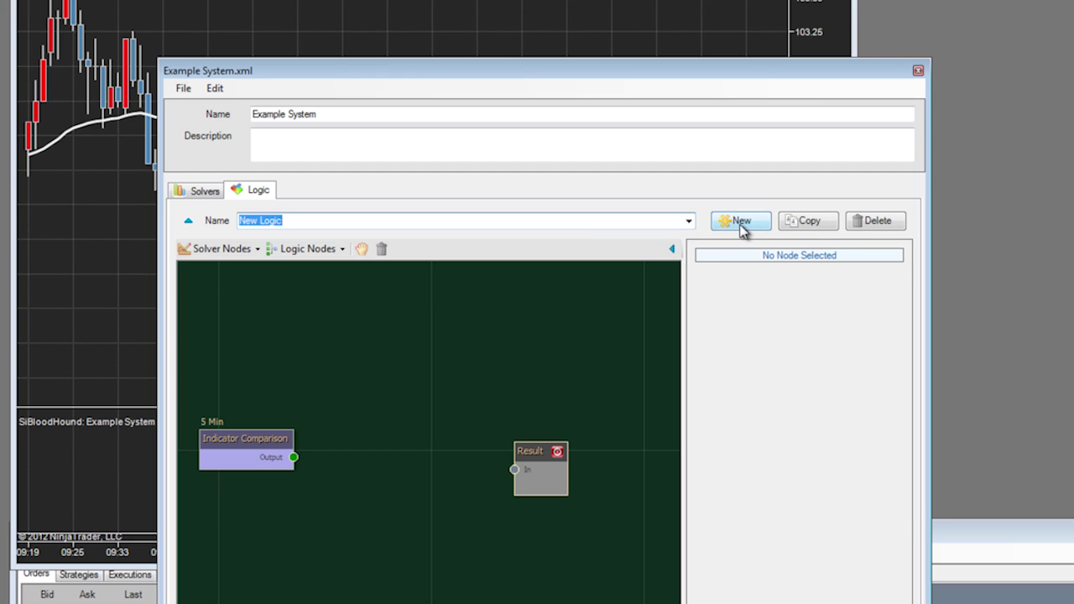
pyautogui.click(743, 226)
pyautogui.click(743, 227)
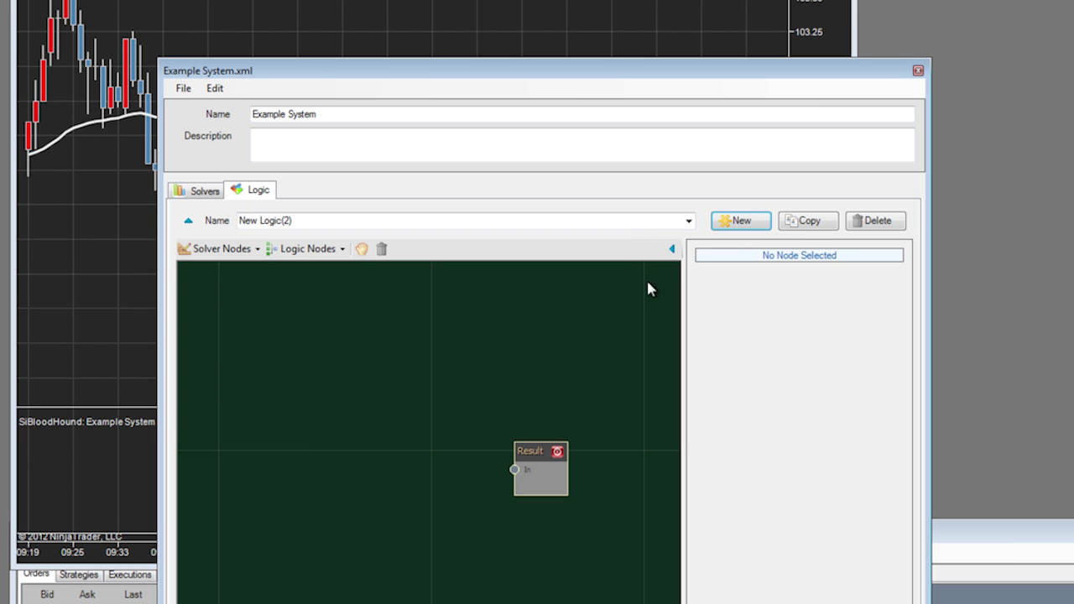
# Switch between New Logic, New Logic(1) and New Logic(2) in the template editor to examine each node graph.
pyautogui.click(688, 222)
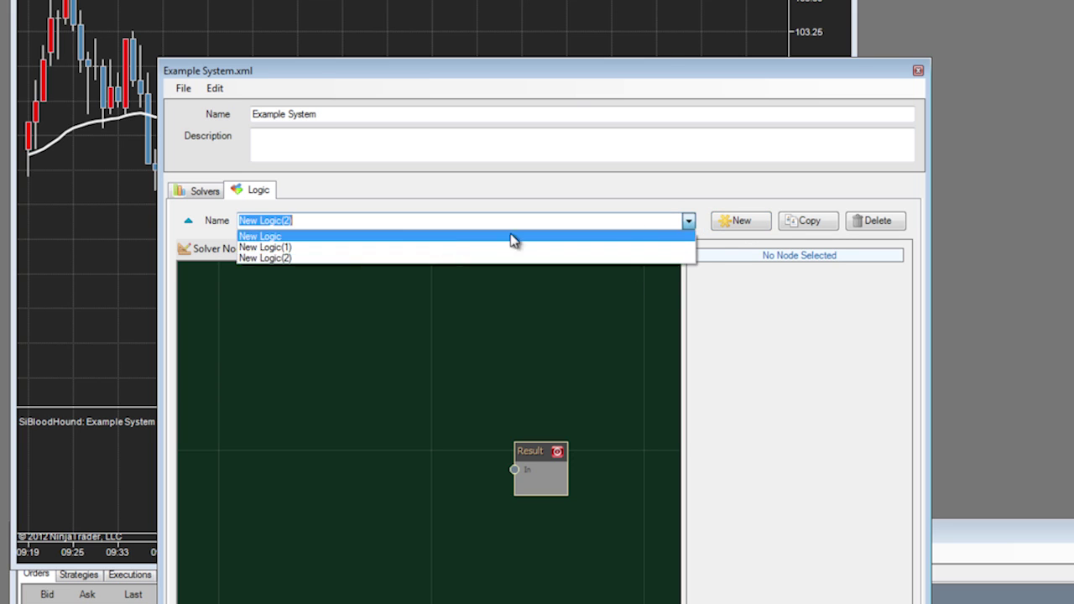
pyautogui.click(295, 248)
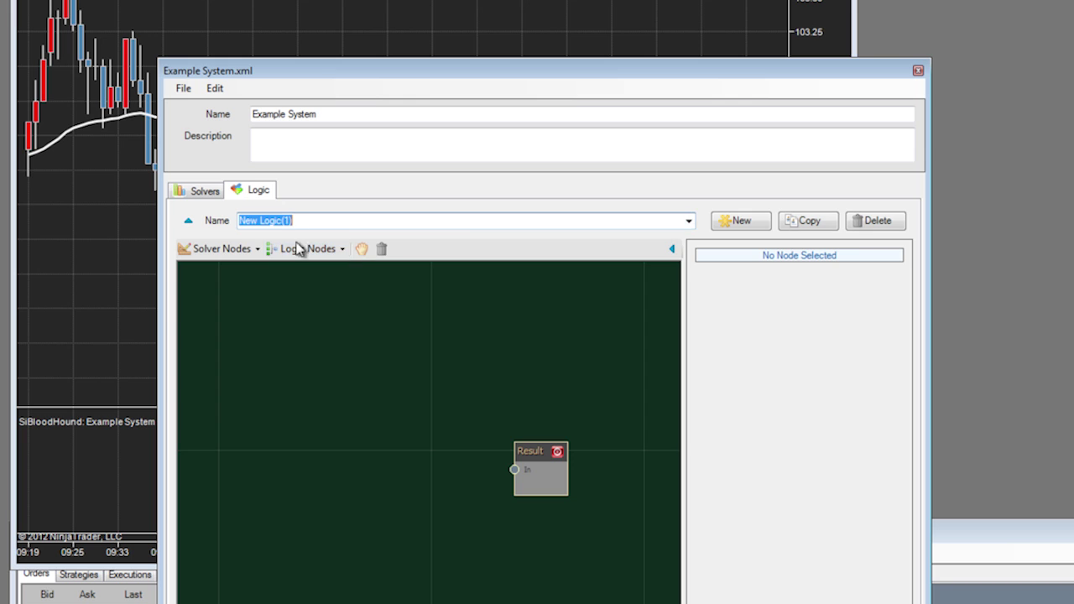
pyautogui.click(688, 221)
pyautogui.click(357, 256)
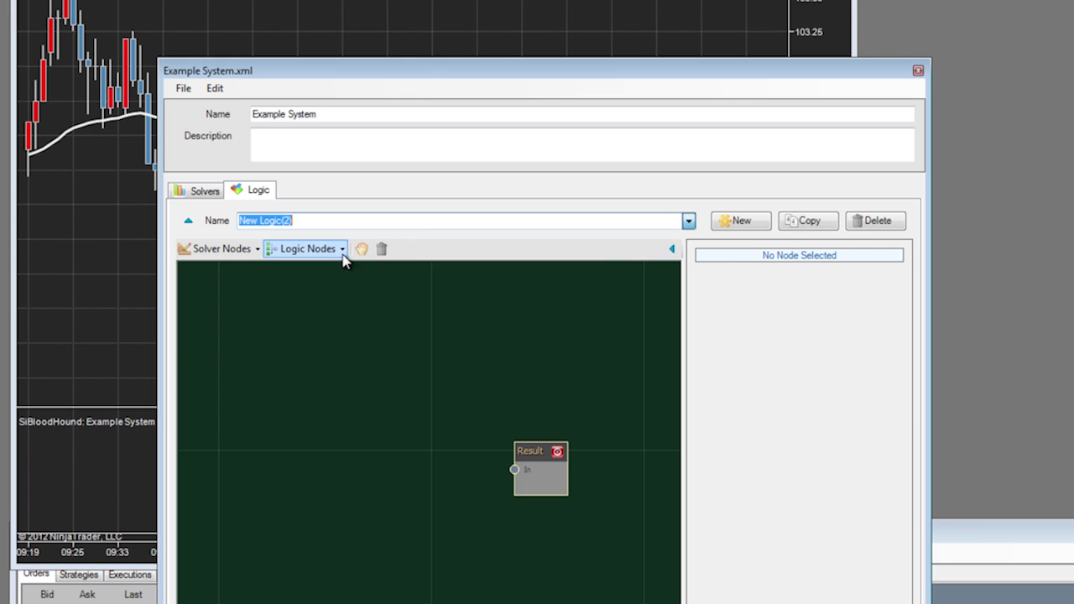
pyautogui.click(688, 221)
pyautogui.click(333, 239)
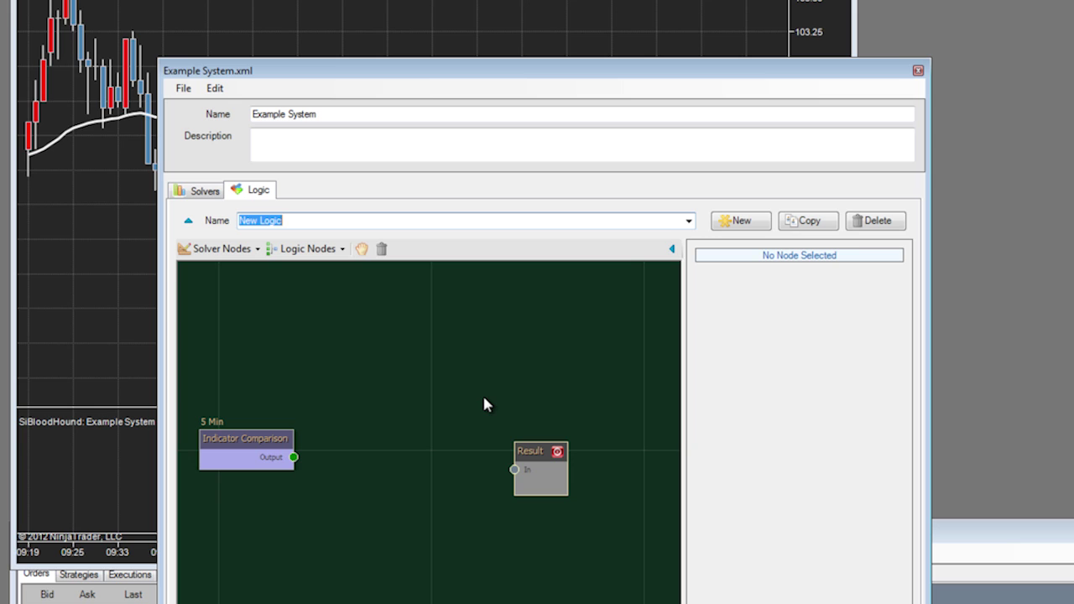
pyautogui.click(688, 223)
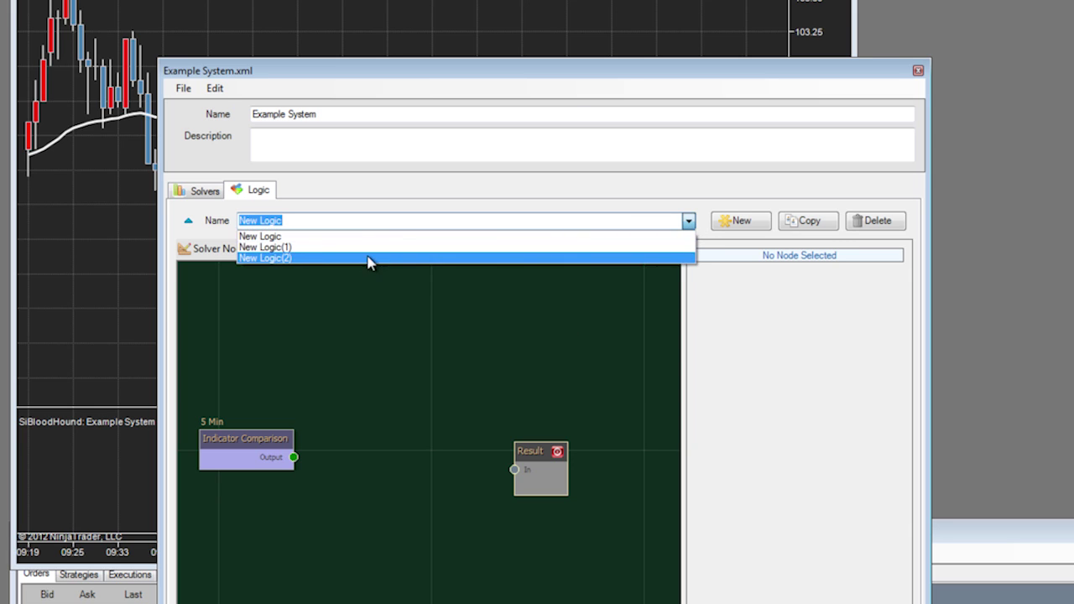
pyautogui.click(269, 247)
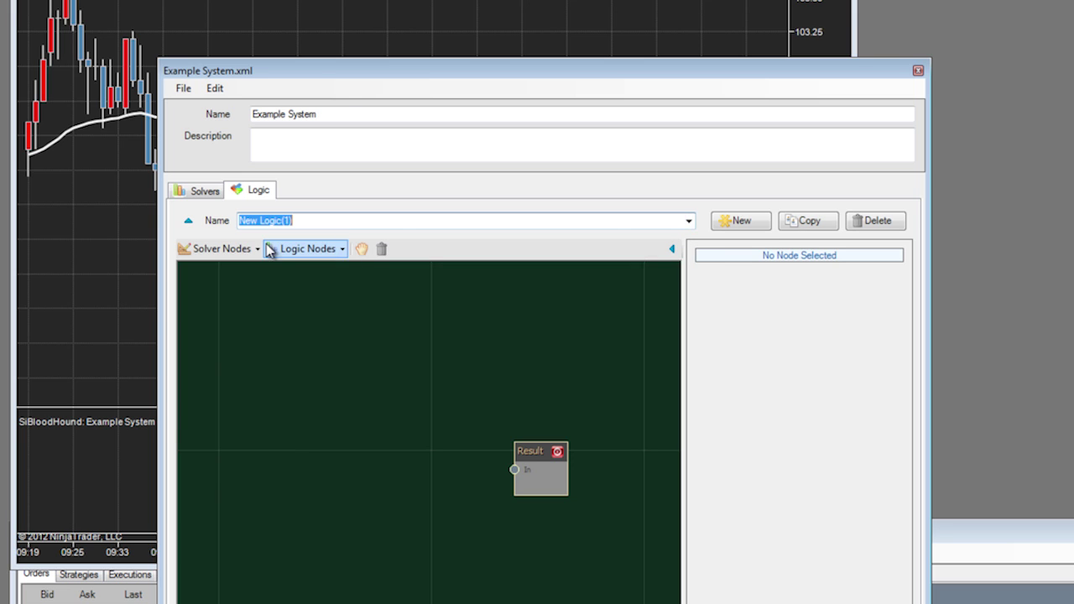
pyautogui.click(686, 225)
pyautogui.click(370, 254)
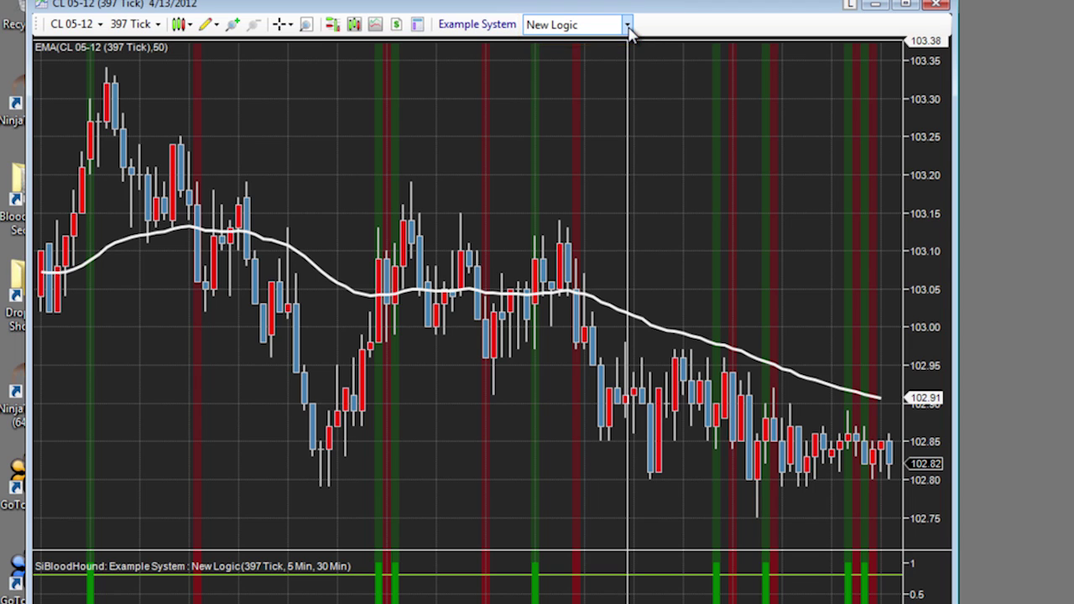
# Switch the chart's active logic between New Logic, New Logic(1) and New Logic(2) to compare their signals.
pyautogui.click(628, 27)
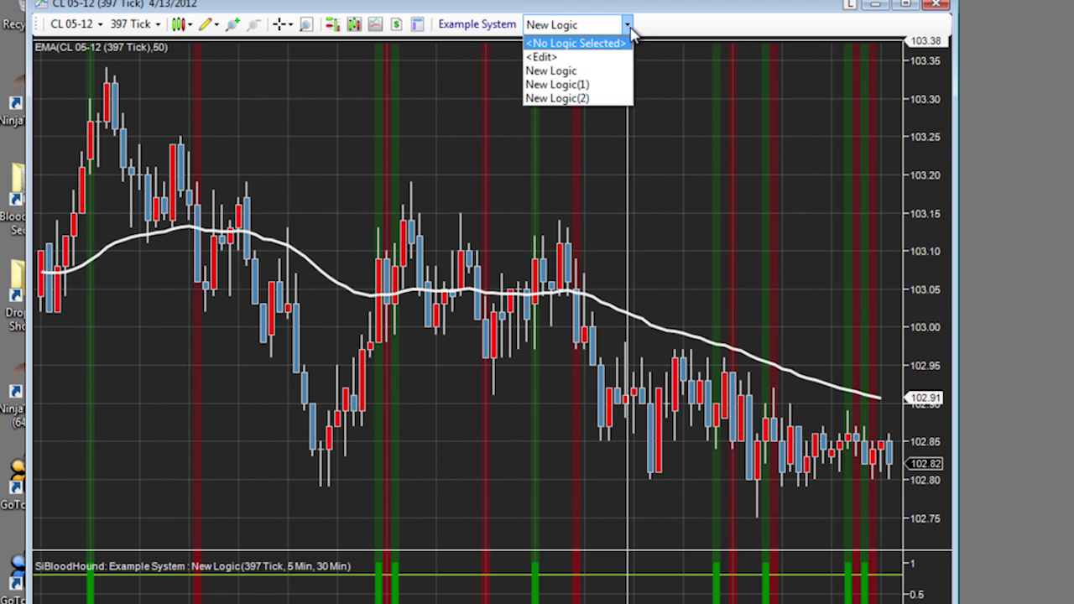
pyautogui.click(588, 85)
pyautogui.click(628, 26)
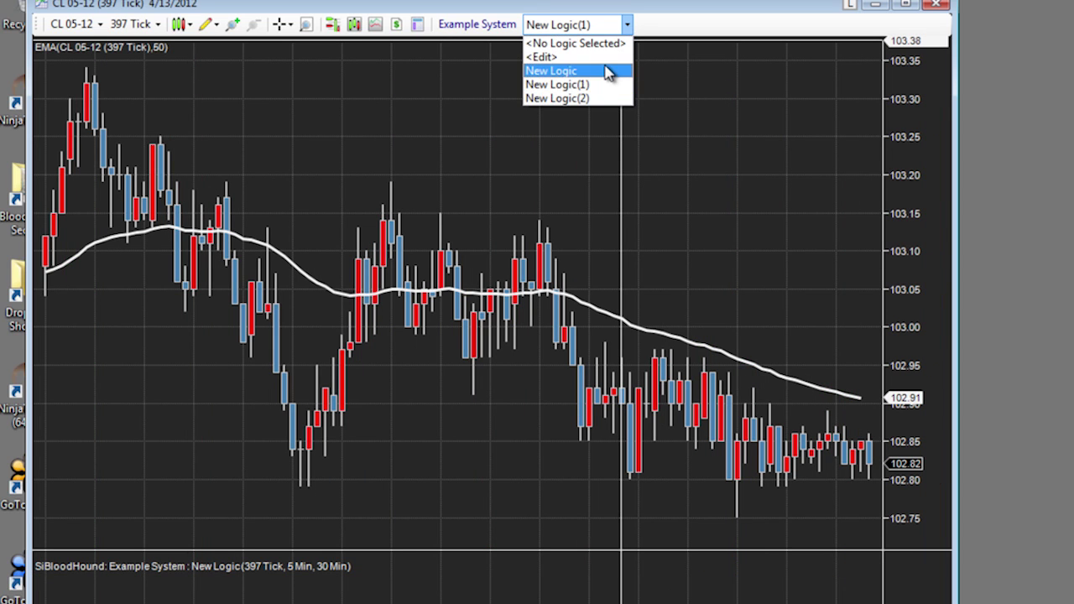
pyautogui.click(592, 99)
pyautogui.click(627, 25)
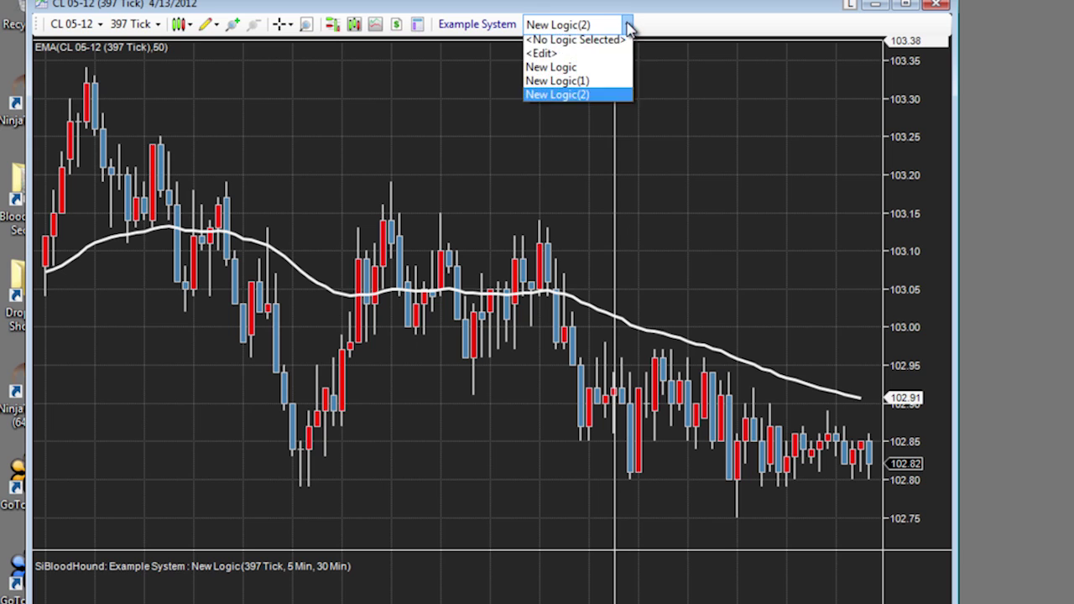
pyautogui.click(577, 71)
pyautogui.click(626, 26)
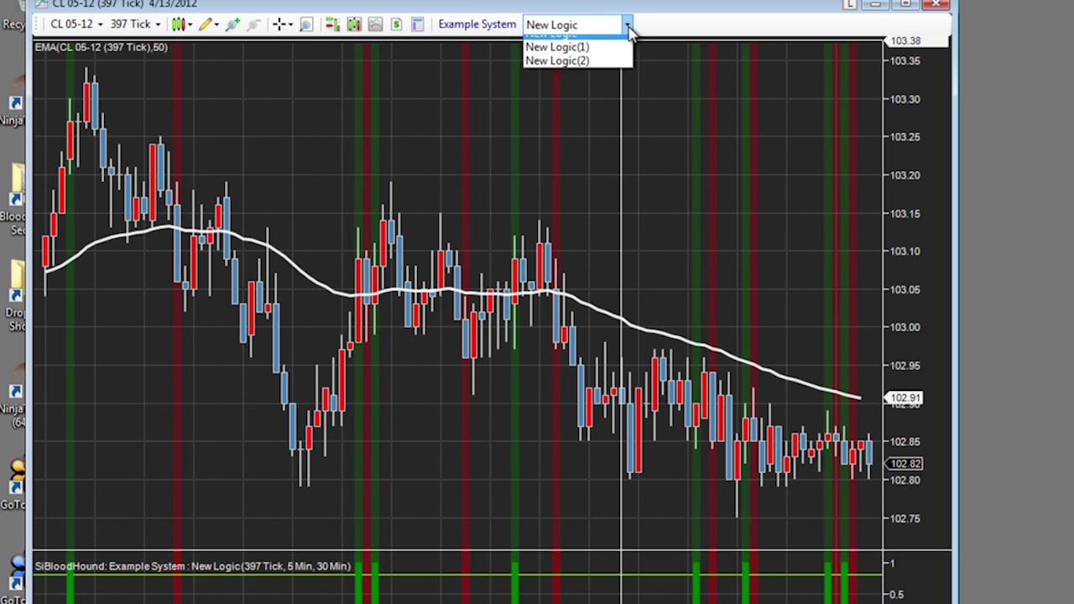
pyautogui.click(588, 85)
pyautogui.click(626, 27)
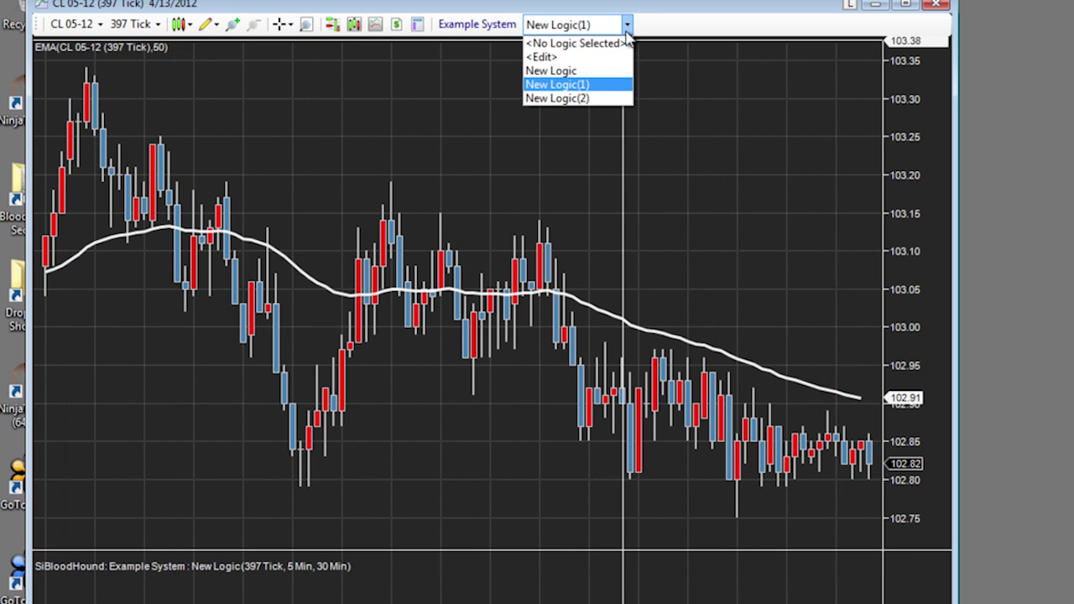
pyautogui.click(589, 99)
pyautogui.click(627, 25)
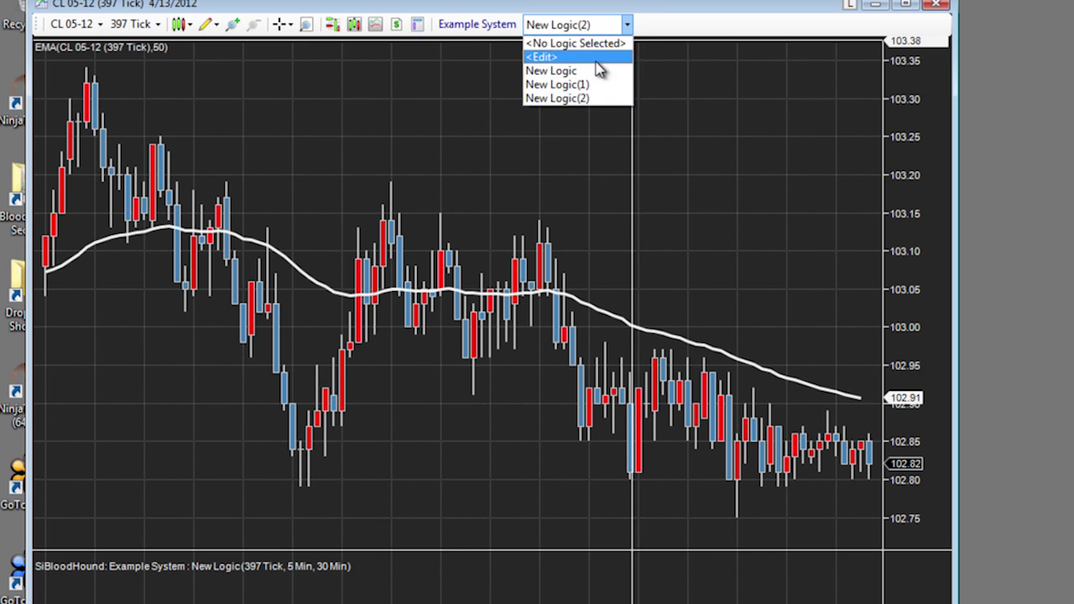
pyautogui.click(592, 71)
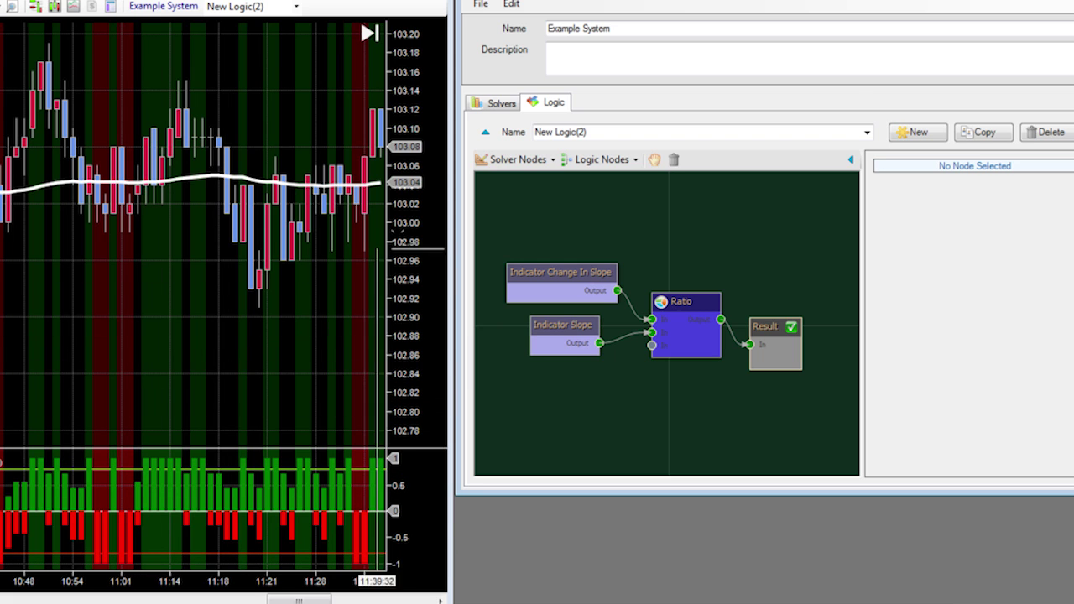
# Expand the New Logic(2) settings and try Long and Short confidence thresholds of 0.70 and 0.50.
pyautogui.click(485, 132)
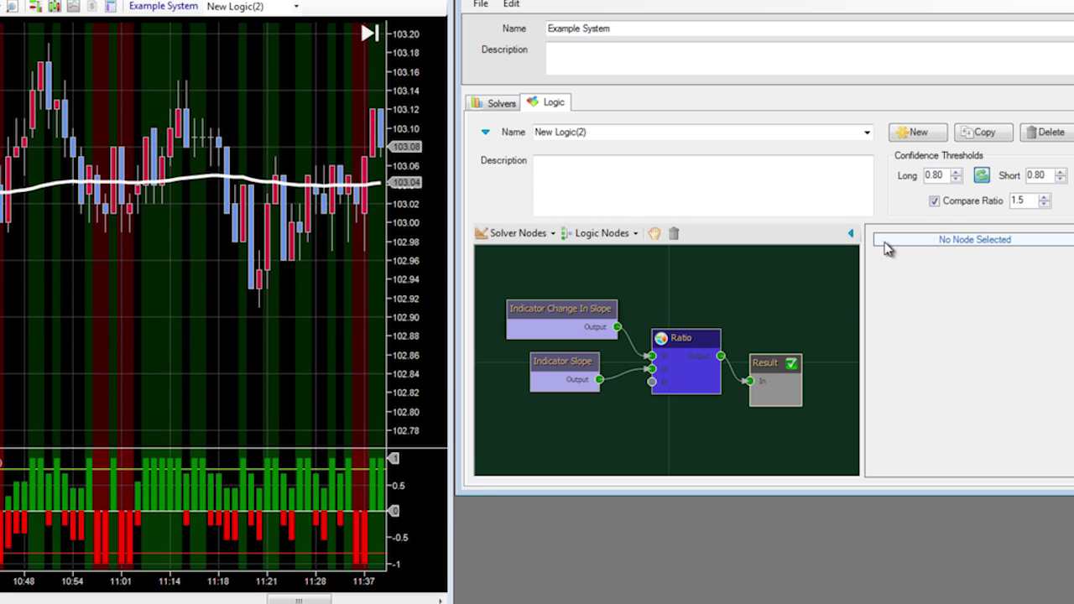
pyautogui.click(957, 179)
pyautogui.click(957, 179)
pyautogui.click(957, 178)
pyautogui.click(957, 179)
pyautogui.click(956, 179)
pyautogui.click(958, 180)
pyautogui.click(958, 180)
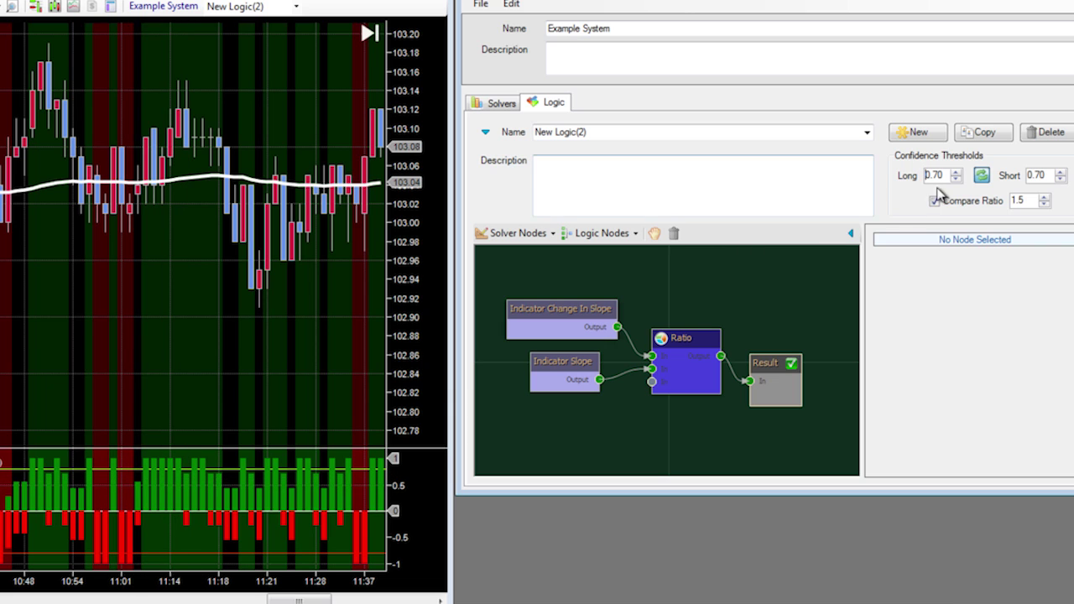
pyautogui.moveTo(934, 174); pyautogui.dragTo(955, 180)
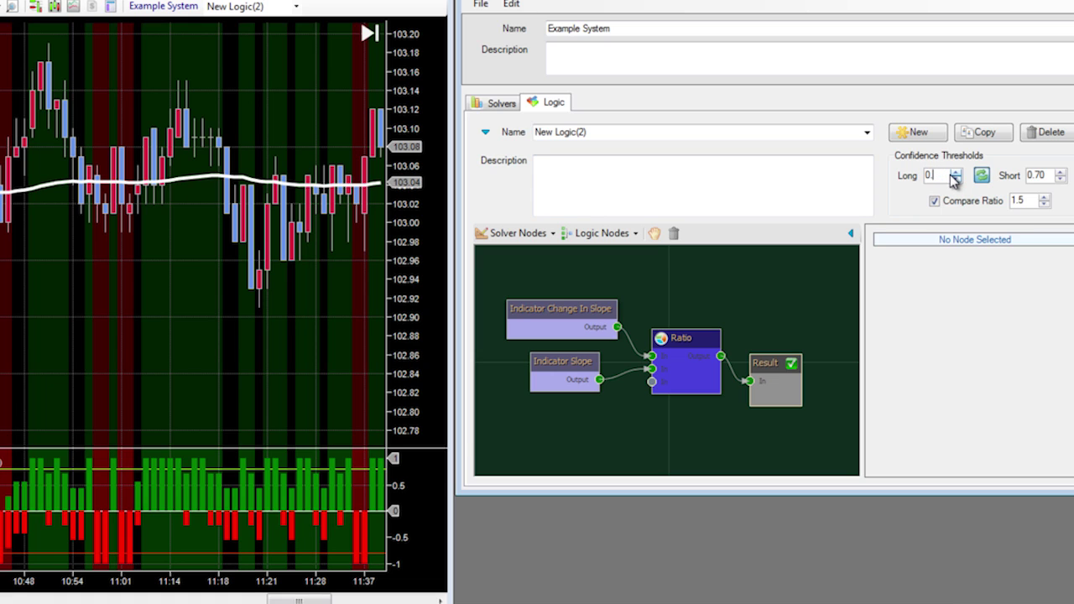
pyautogui.write('50')
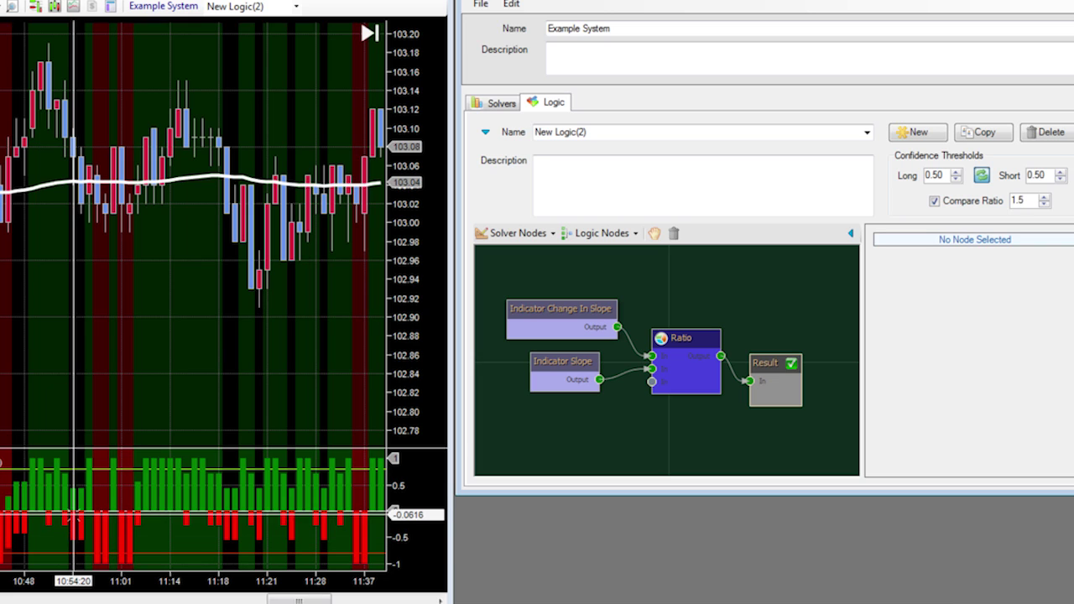
# Enable Compare Ratio, restore the Long and Short confidence thresholds to 0.80, and close the template editor.
pyautogui.moveTo(673, 333)
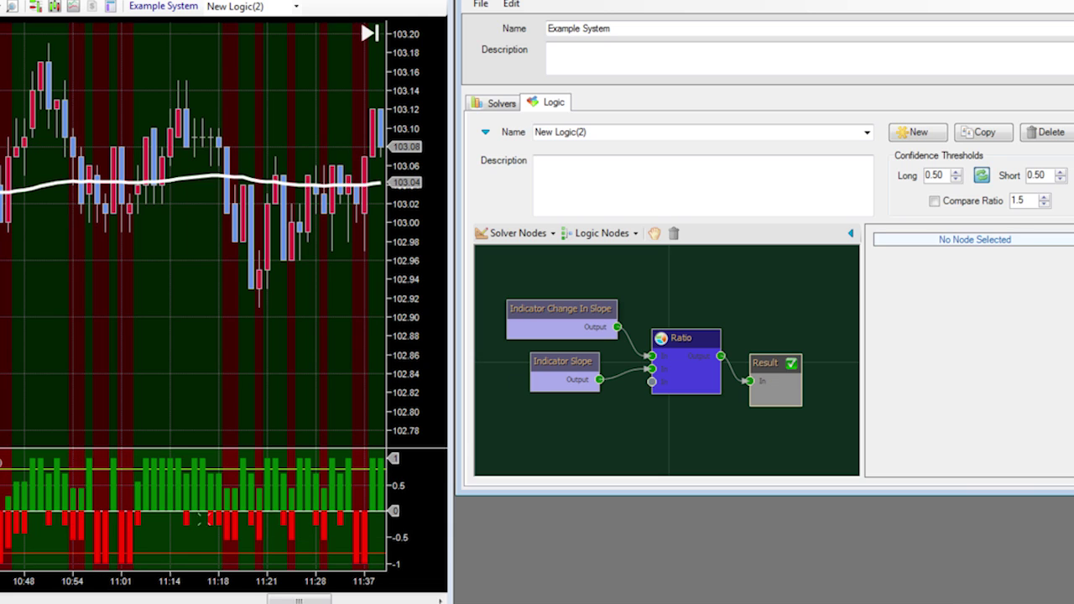
pyautogui.click(933, 202)
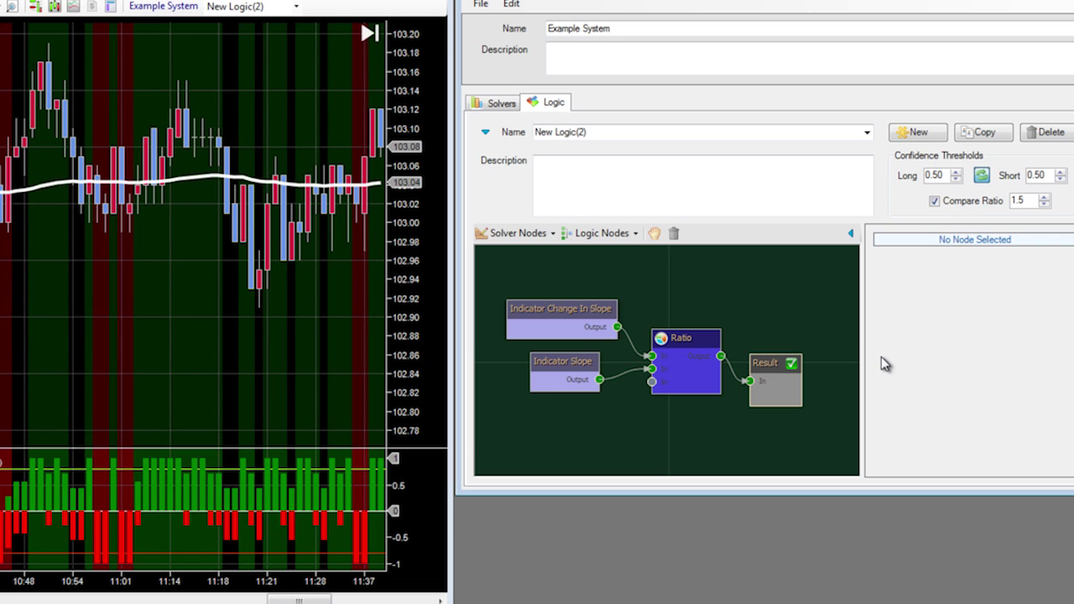
pyautogui.doubleClick(935, 177)
pyautogui.write('0.80')
pyautogui.click(1026, 175)
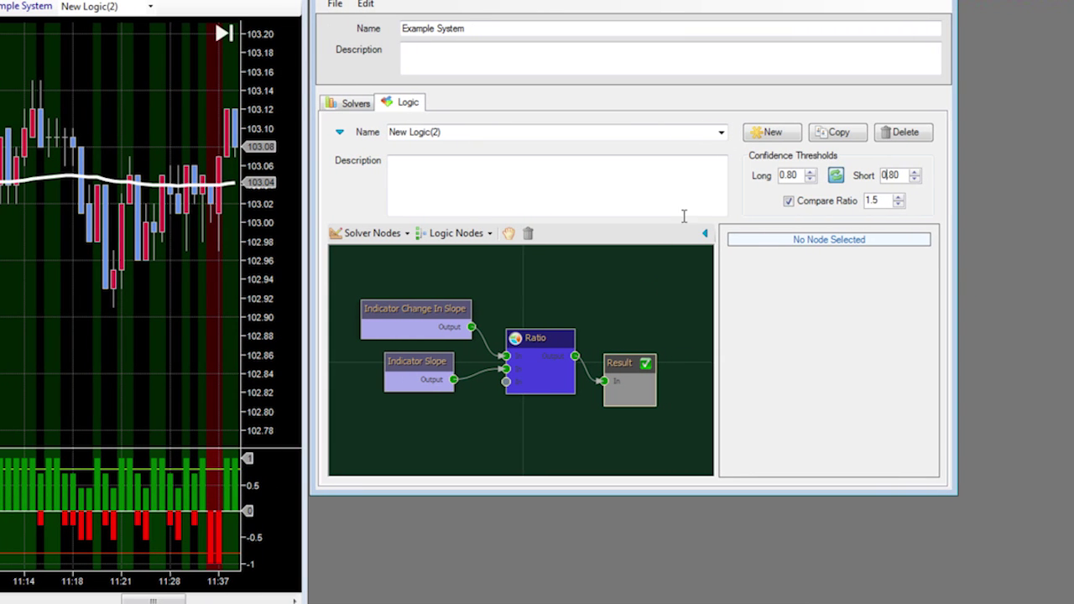
pyautogui.click(945, 4)
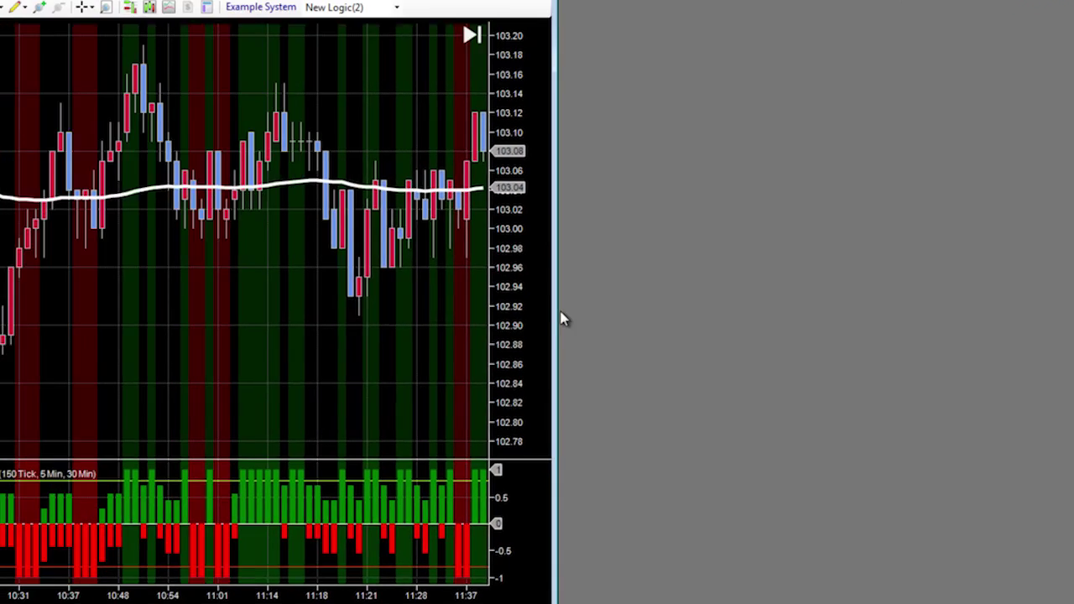
# Open the chart's indicator settings and examine SiBloodHound's template, long and short thresholds, and Compare Confidence Ratio.
pyautogui.rightClick(82, 342)
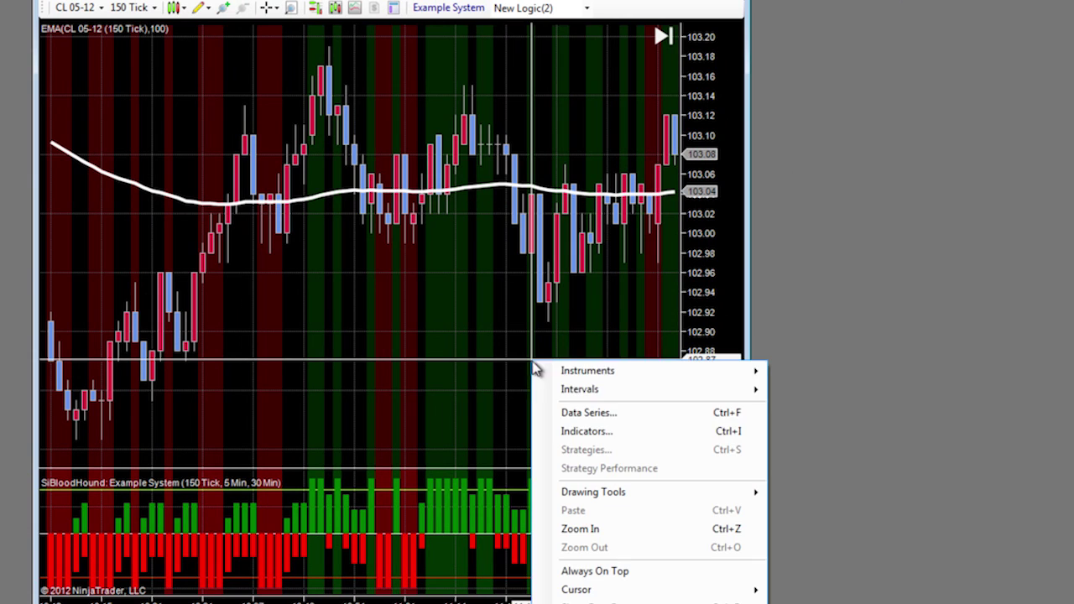
pyautogui.click(594, 431)
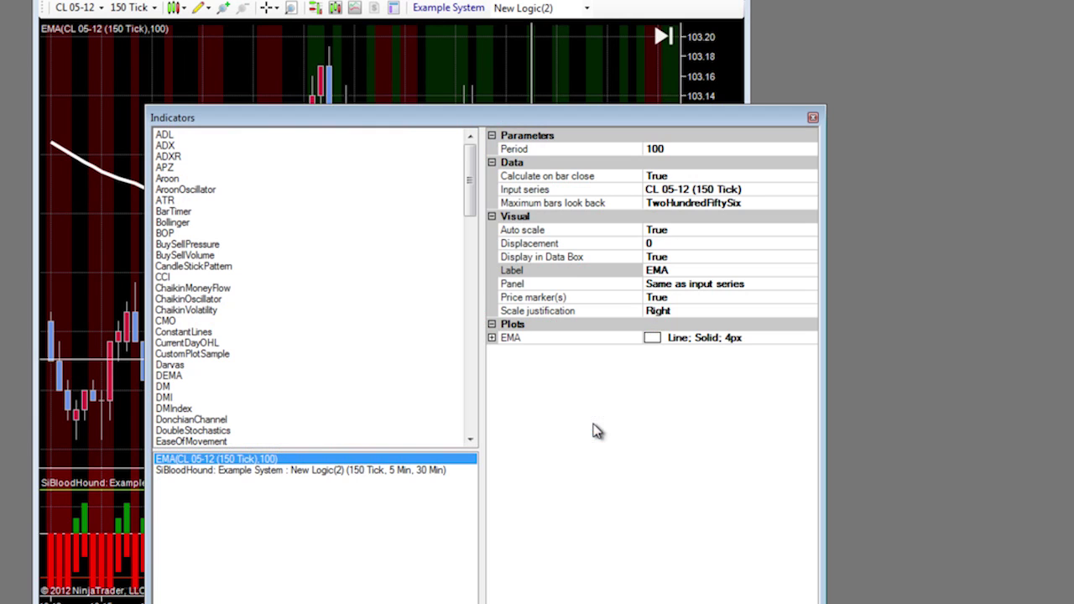
pyautogui.click(273, 472)
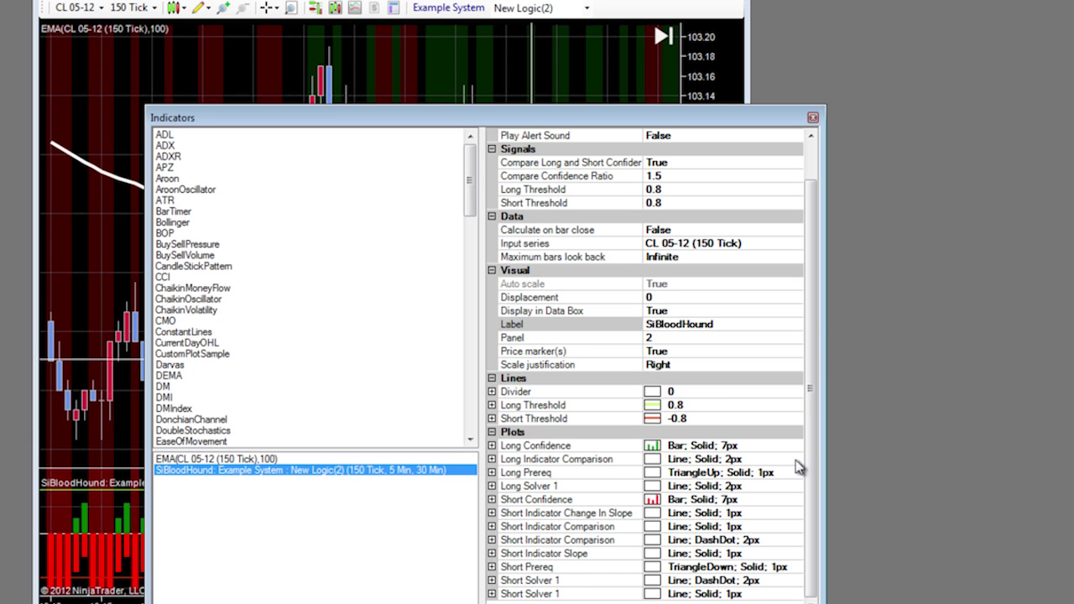
pyautogui.moveTo(811, 316); pyautogui.dragTo(804, 238)
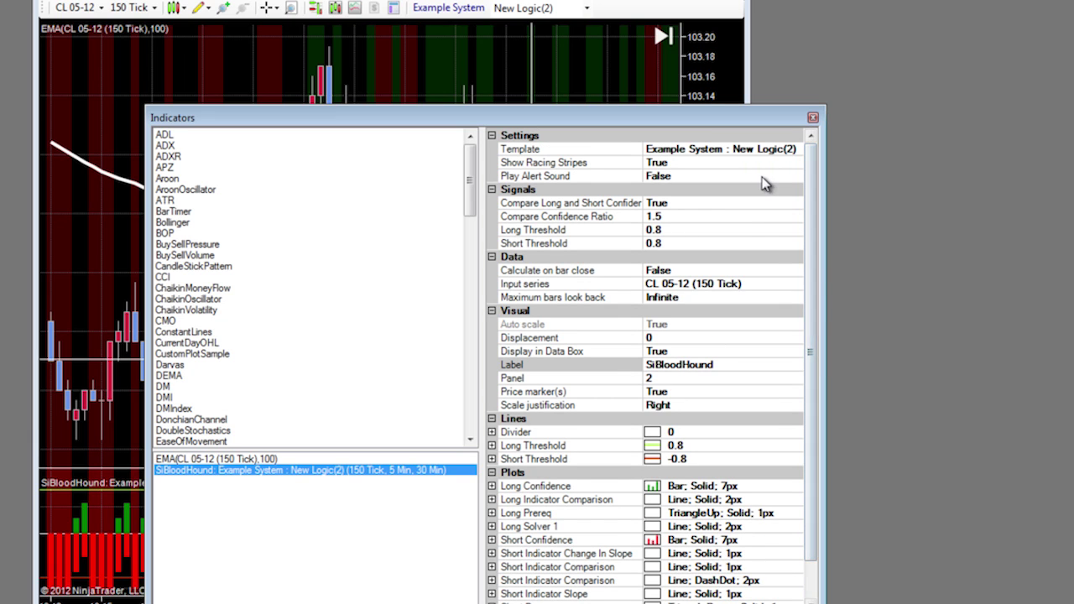
pyautogui.click(749, 151)
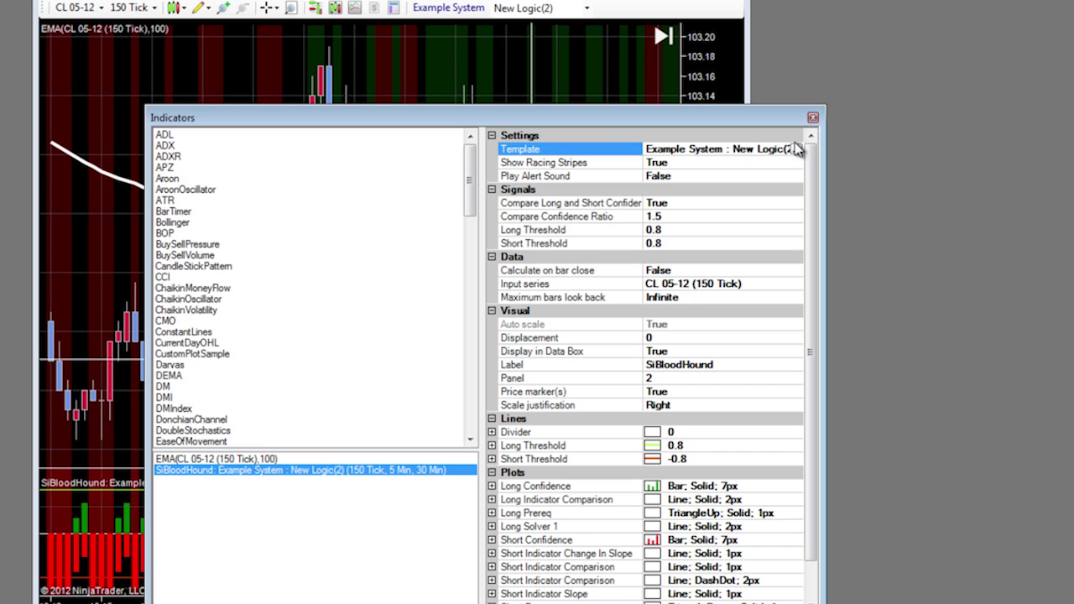
pyautogui.click(710, 230)
pyautogui.click(684, 244)
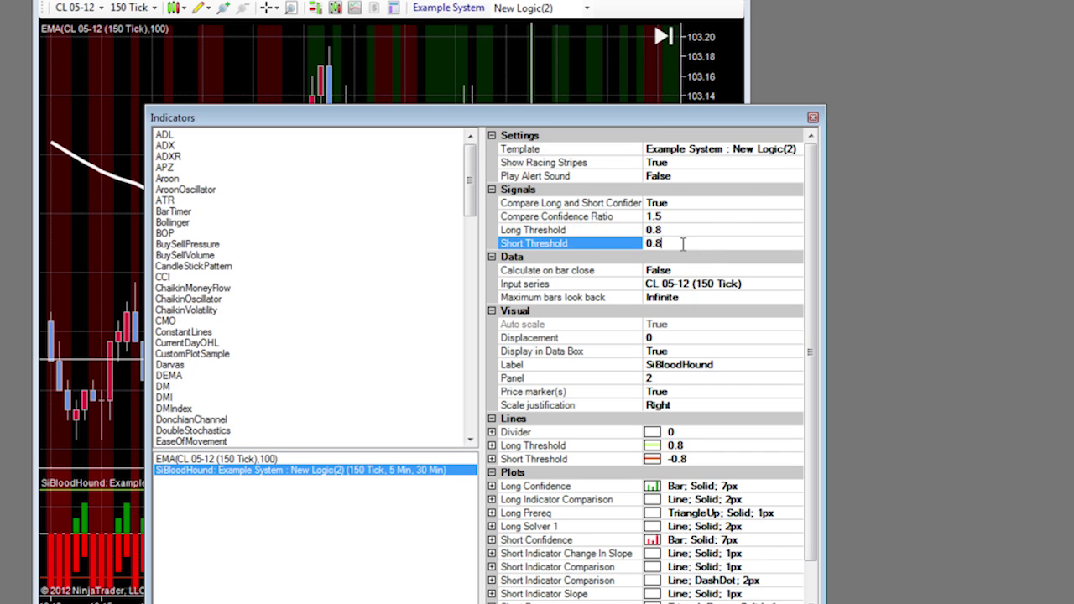
pyautogui.click(693, 230)
pyautogui.click(700, 216)
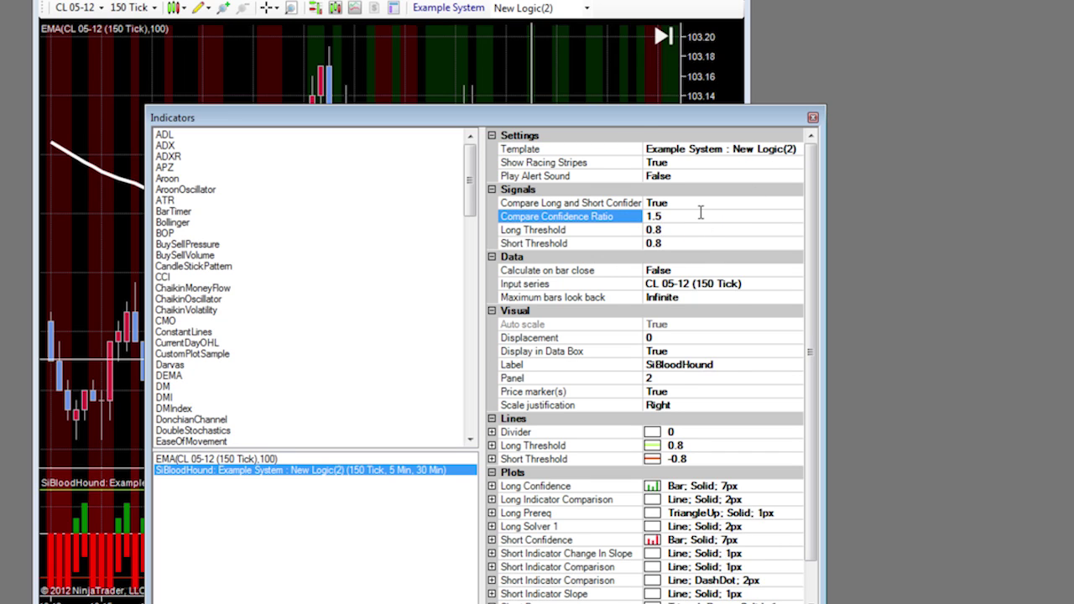